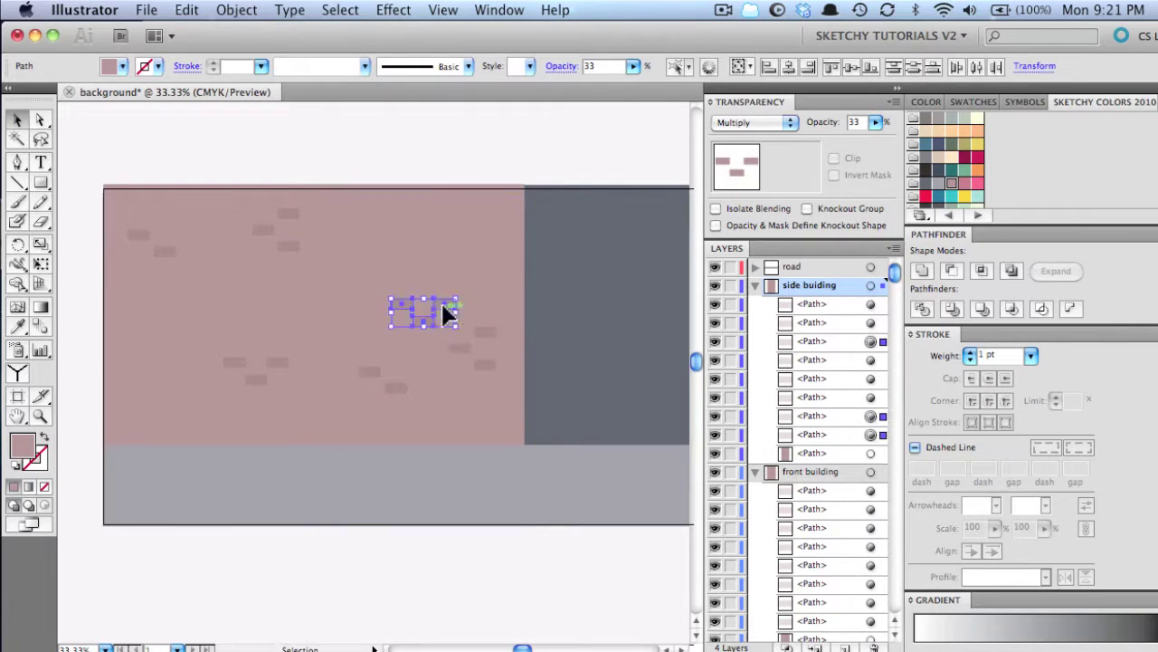
- Draw a light grey window rectangle on the front wall between the brick clusters and place its path in the front building layer
{"action": "key", "text": "super+shift+a"}
{"action": "left_click_drag", "start_coordinate": [253, 319], "coordinate": [263, 322]}
{"action": "mouse_move", "coordinate": [824, 304]}
{"action": "left_mouse_down"}
{"action": "mouse_move", "coordinate": [826, 505]}
{"action": "mouse_move", "coordinate": [826, 493]}
{"action": "left_mouse_up"}
{"action": "left_click", "coordinate": [939, 183]}
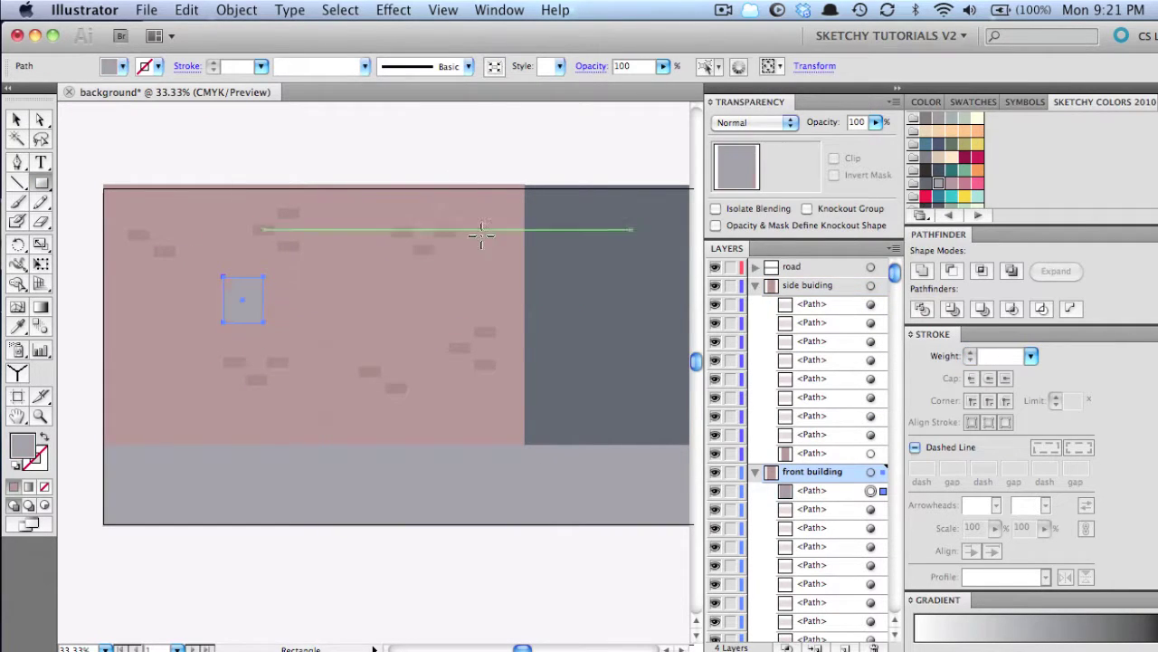
- Give the window rectangle a dark slate-grey 7 pt stroke
{"action": "left_click", "coordinate": [34, 463]}
{"action": "left_click", "coordinate": [1081, 102]}
{"action": "left_click", "coordinate": [927, 182]}
{"action": "left_click", "coordinate": [971, 352]}
{"action": "key", "text": "v"}
{"action": "key", "text": "super+shift+a"}
{"action": "left_click", "coordinate": [235, 309]}
{"action": "left_click", "coordinate": [432, 147]}
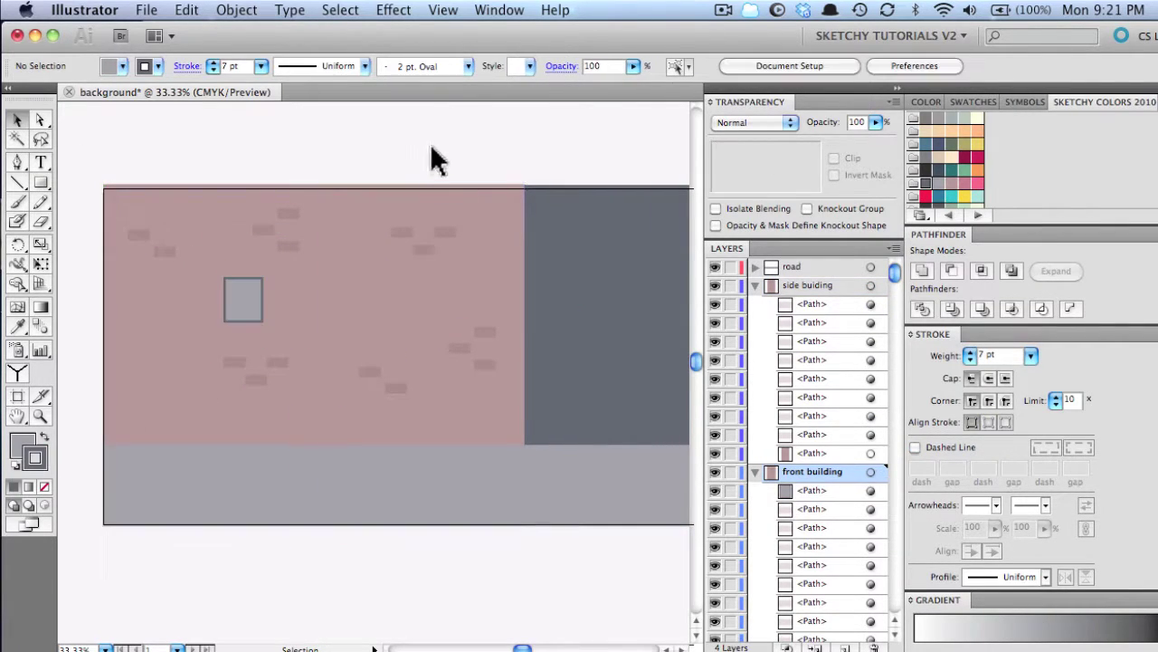
- Add a dark slate sill under the window and crossing dark bars that divide it into four panes
{"action": "mouse_move", "coordinate": [225, 321]}
{"action": "left_mouse_down"}
{"action": "mouse_move", "coordinate": [263, 329]}
{"action": "mouse_move", "coordinate": [242, 325]}
{"action": "mouse_move", "coordinate": [262, 300]}
{"action": "left_mouse_up"}
{"action": "left_click", "coordinate": [44, 437]}
{"action": "left_click", "coordinate": [44, 487]}
{"action": "left_click", "coordinate": [20, 445]}
{"action": "key", "text": "v"}
{"action": "key", "text": "super+shift+a"}
{"action": "left_click", "coordinate": [933, 135]}
{"action": "left_click", "coordinate": [1081, 102]}
{"action": "left_click", "coordinate": [926, 182]}
{"action": "left_click", "coordinate": [17, 120]}
{"action": "left_click", "coordinate": [103, 117]}
- Create a layer named window nested in the front building layer and move the window's paths into it
{"action": "left_click", "coordinate": [845, 648]}
{"action": "double_click", "coordinate": [810, 471]}
{"action": "type", "text": "window"}
{"action": "left_click_drag", "start_coordinate": [810, 471], "coordinate": [810, 493]}
{"action": "left_click", "coordinate": [812, 508]}
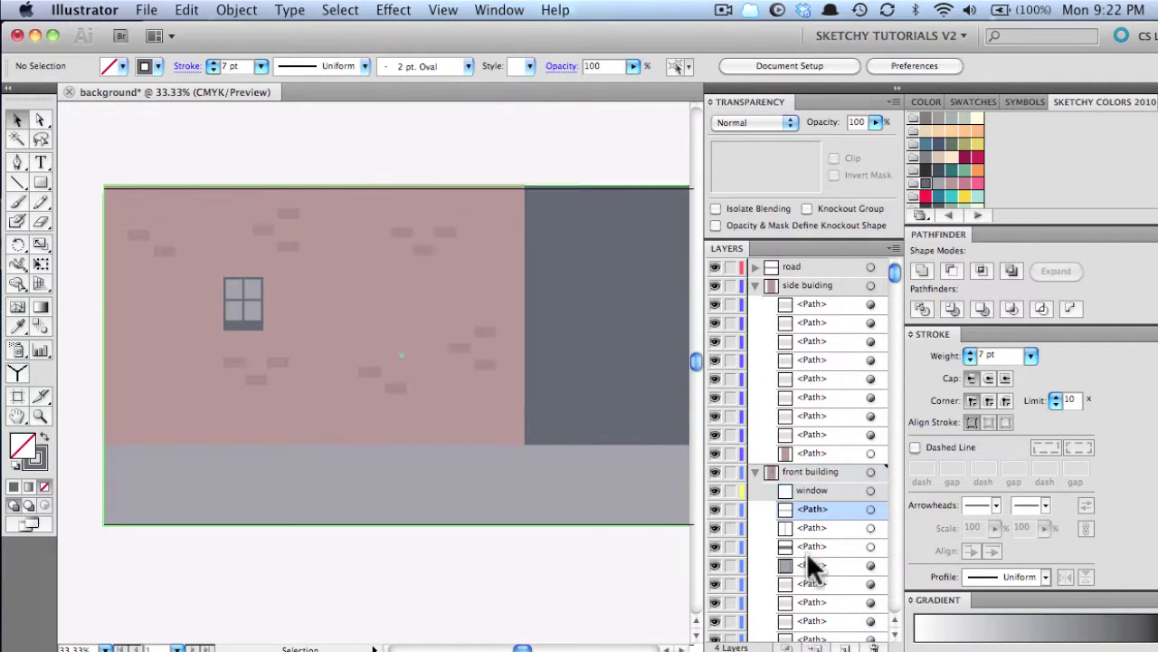
- Duplicate the window along the front wall to form a row of three windows
{"action": "left_click", "coordinate": [883, 492]}
{"action": "left_click_drag", "start_coordinate": [245, 281], "coordinate": [291, 278]}
{"action": "left_click_drag", "start_coordinate": [298, 279], "coordinate": [223, 279]}
{"action": "left_click_drag", "start_coordinate": [223, 284], "coordinate": [142, 284]}
{"action": "left_click", "coordinate": [258, 136]}
- Draw a grey door rectangle without a stroke below the windows, standing on the base of the front wall
{"action": "left_click_drag", "start_coordinate": [143, 362], "coordinate": [194, 443]}
{"action": "left_click", "coordinate": [44, 437]}
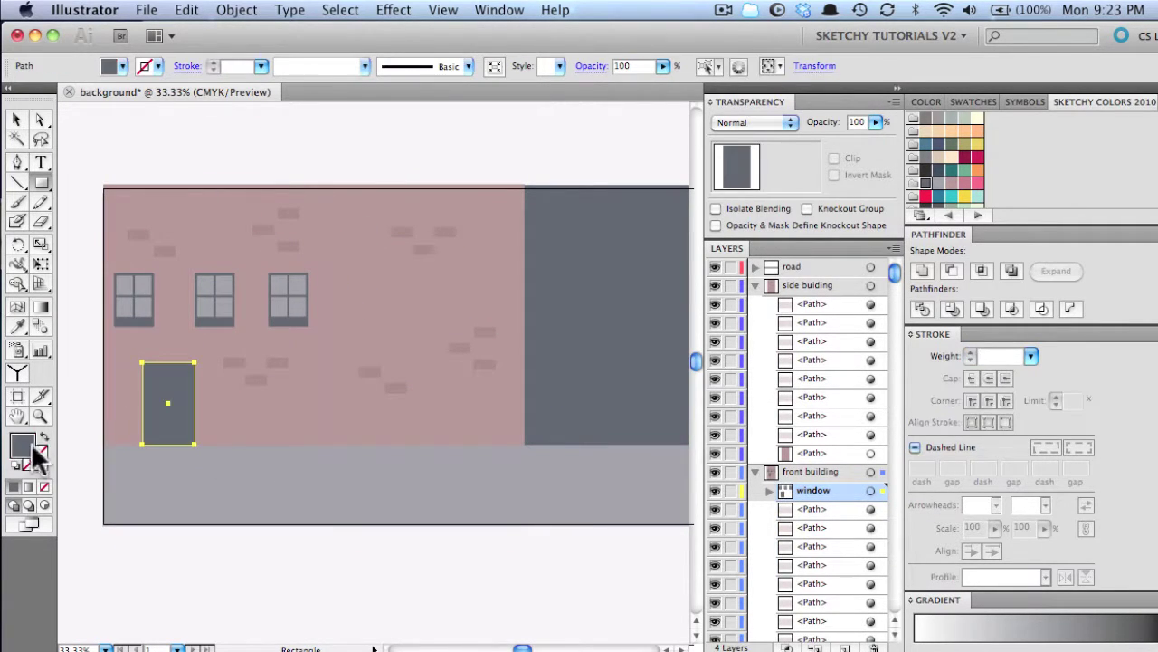
{"action": "left_click", "coordinate": [932, 131]}
{"action": "left_click", "coordinate": [68, 119]}
- Create a layer named door in the front building layer and move the door rectangle into it
{"action": "left_click", "coordinate": [845, 648]}
{"action": "double_click", "coordinate": [785, 490]}
{"action": "type", "text": "door"}
{"action": "key", "text": "Return"}
{"action": "left_click", "coordinate": [168, 404]}
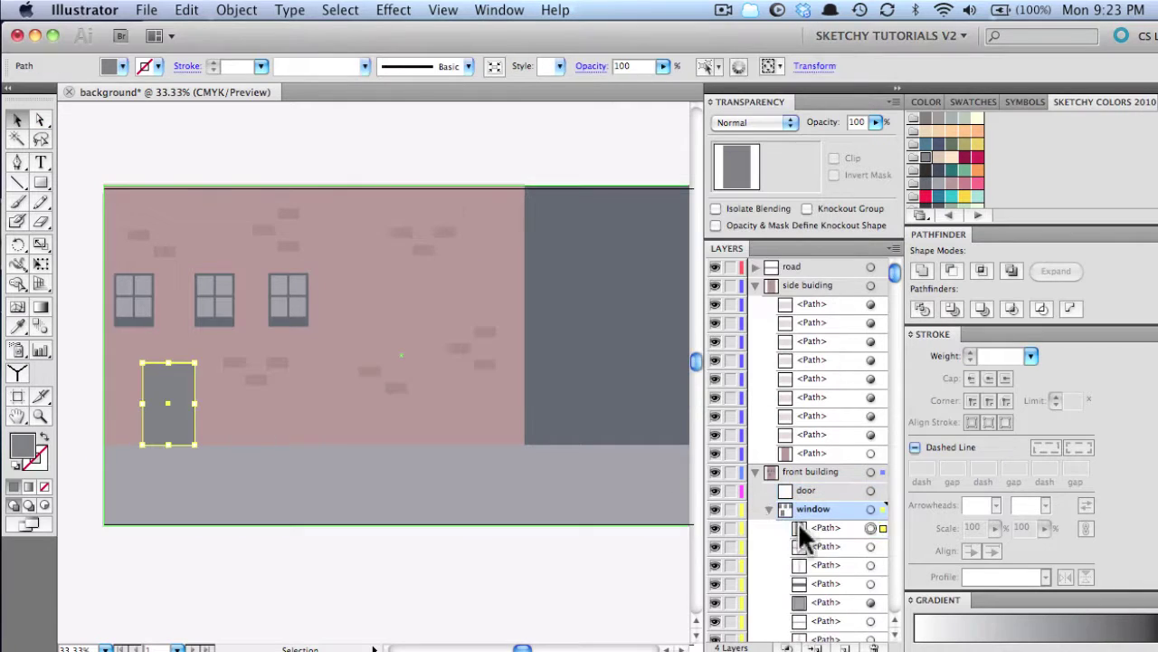
{"action": "left_click_drag", "start_coordinate": [799, 526], "coordinate": [801, 492]}
- Paste a copy of the door in front, inset it inside the original as a frame, and fill it with lighter grey
{"action": "key", "text": "super+c"}
{"action": "key", "text": "super+f"}
{"action": "key", "text": "super+1"}
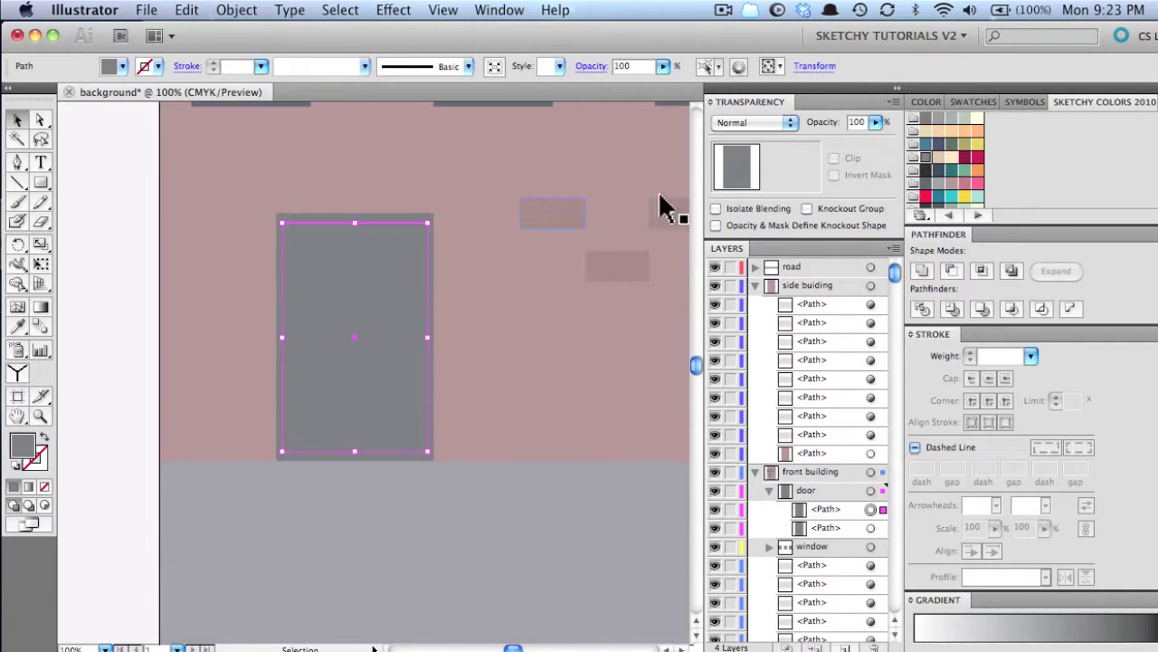
{"action": "left_click", "coordinate": [939, 118]}
{"action": "left_click", "coordinate": [952, 118]}
{"action": "left_click", "coordinate": [938, 118]}
{"action": "left_click_drag", "start_coordinate": [355, 451], "coordinate": [355, 456]}
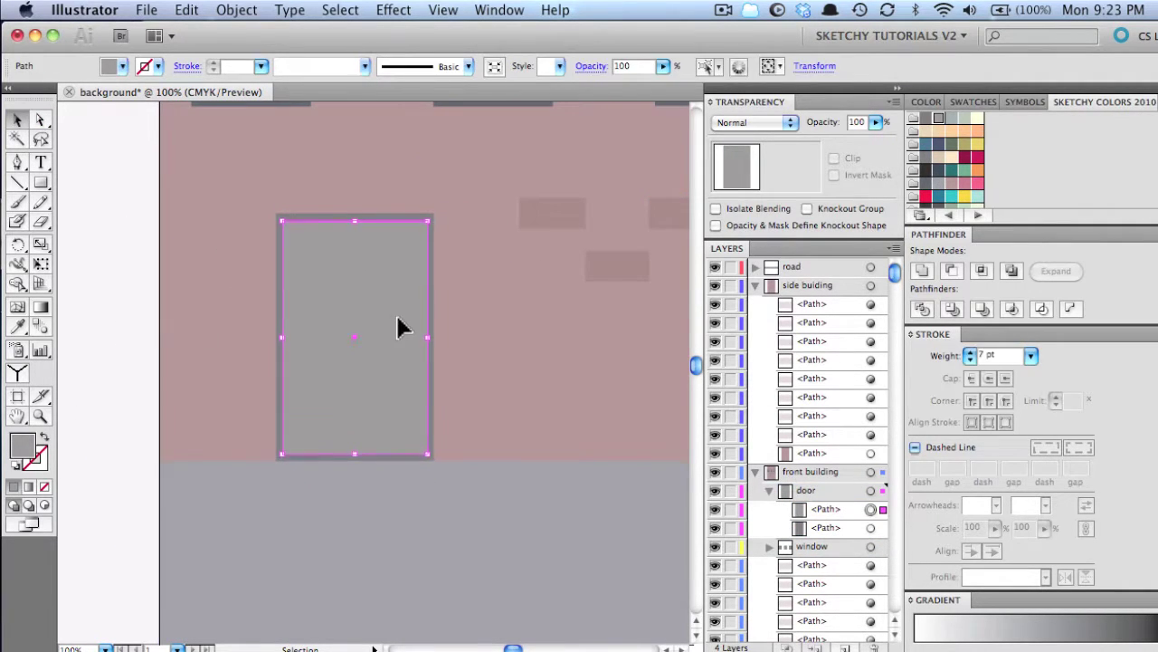
- Draw a darker grey panel in the upper part of the door and split it into two side-by-side columns
{"action": "left_click_drag", "start_coordinate": [416, 330], "coordinate": [419, 317]}
{"action": "key", "text": "v"}
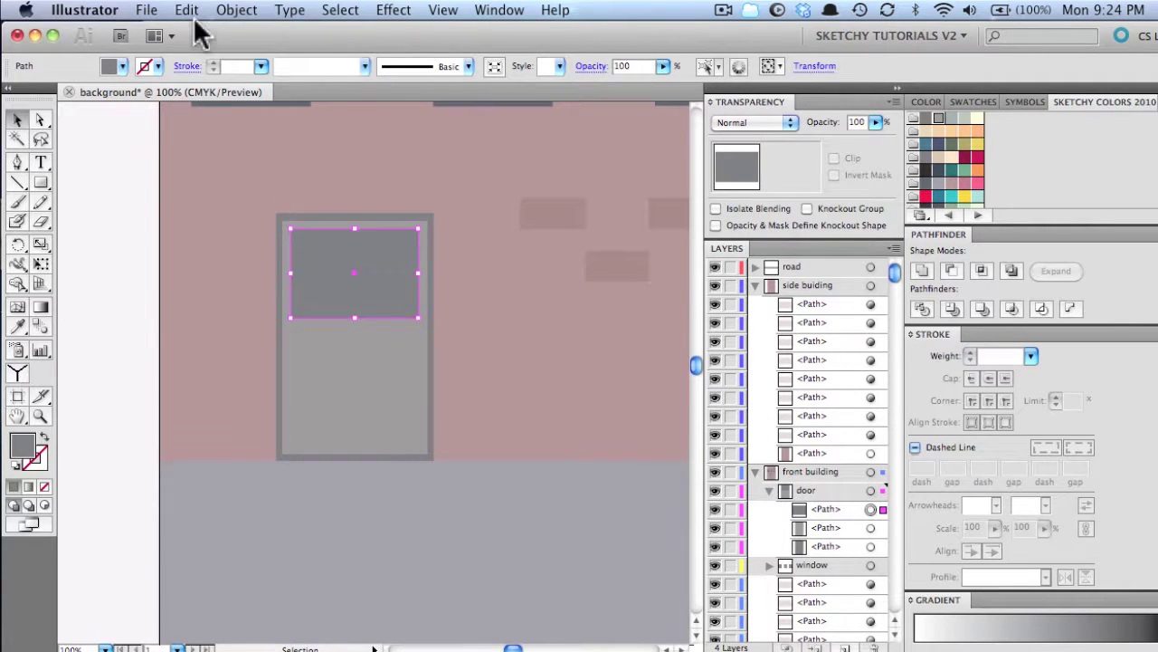
{"action": "left_click", "coordinate": [236, 10]}
{"action": "mouse_move", "coordinate": [225, 318]}
{"action": "left_click", "coordinate": [507, 502]}
{"action": "left_click", "coordinate": [933, 372]}
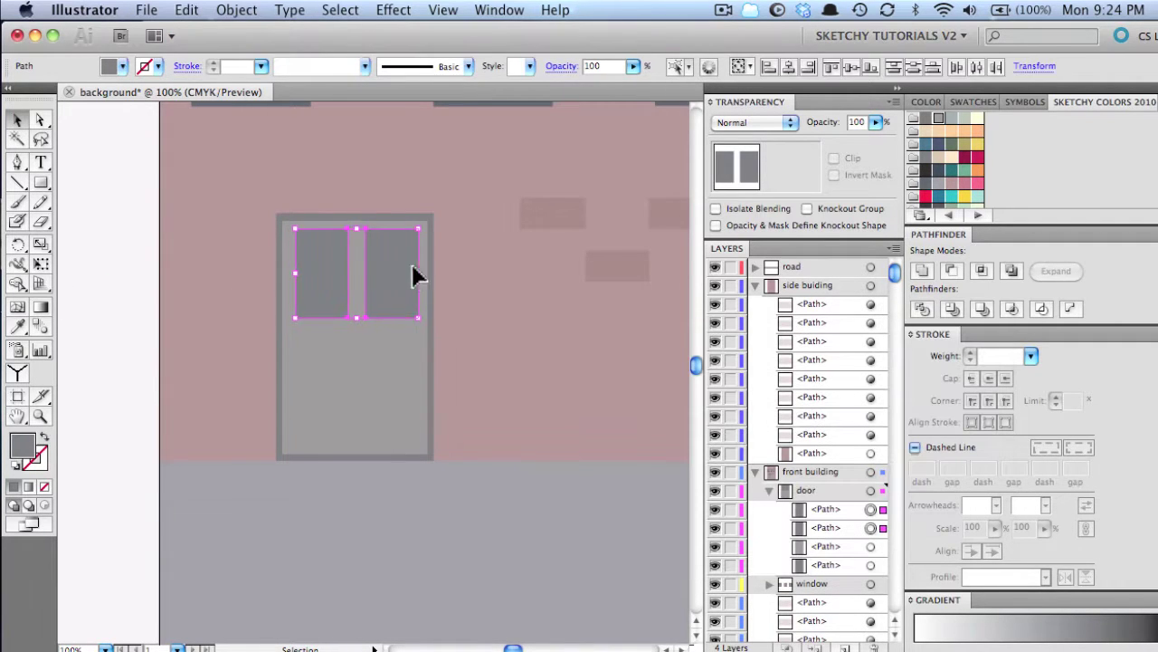
{"action": "left_click_drag", "start_coordinate": [402, 265], "coordinate": [393, 372]}
{"action": "left_click", "coordinate": [115, 312]}
{"action": "left_click", "coordinate": [322, 384]}
{"action": "left_click", "coordinate": [386, 366], "text": "shift"}
{"action": "key", "text": "Delete"}
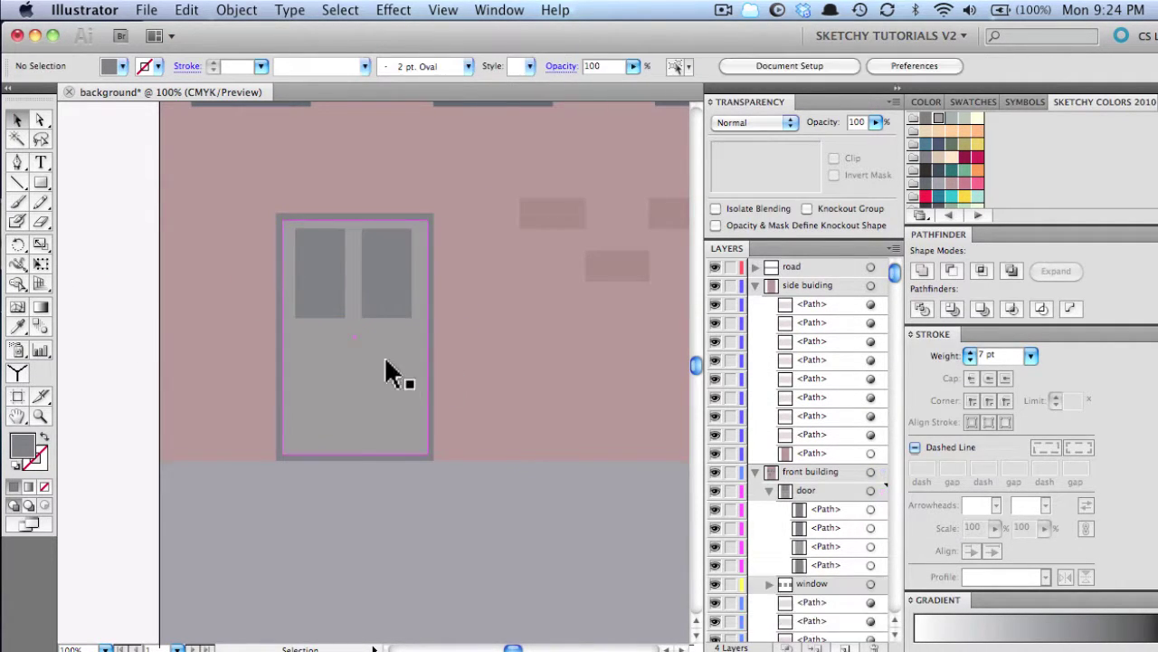
- Delete the left door panel and resize the remaining one into a single centred window pane
{"action": "left_click", "coordinate": [326, 280]}
{"action": "key", "text": "Delete"}
{"action": "left_click", "coordinate": [383, 275]}
{"action": "left_click_drag", "start_coordinate": [363, 275], "coordinate": [373, 282]}
- Draw a small rectangular handle plate with a pale round knob on the right side of the door
{"action": "left_click_drag", "start_coordinate": [393, 342], "coordinate": [412, 382]}
{"action": "mouse_move", "coordinate": [41, 182]}
{"action": "left_mouse_down"}
{"action": "mouse_move", "coordinate": [87, 190]}
{"action": "mouse_move", "coordinate": [110, 225]}
{"action": "left_mouse_up"}
{"action": "left_click_drag", "start_coordinate": [392, 372], "coordinate": [412, 351]}
{"action": "left_click", "coordinate": [965, 118]}
{"action": "key", "text": "v"}
- Fill the door's window pane with a pale blue-grey swatch
{"action": "left_click", "coordinate": [354, 274]}
{"action": "left_click", "coordinate": [952, 119]}
{"action": "left_click", "coordinate": [118, 208]}
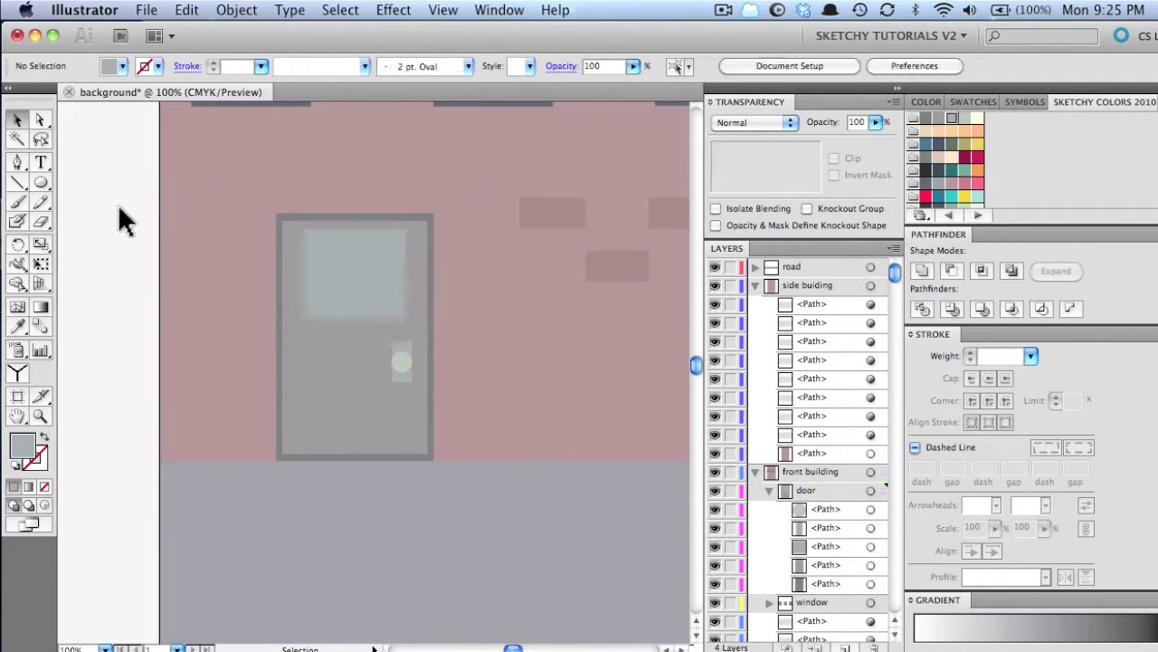
- Outline the door's window pane with a 3 pt grey stroke
{"action": "left_click", "coordinate": [355, 273]}
{"action": "left_click", "coordinate": [926, 102]}
{"action": "left_click", "coordinate": [925, 136]}
{"action": "left_click", "coordinate": [1104, 103]}
{"action": "left_click", "coordinate": [926, 118]}
{"action": "left_click", "coordinate": [350, 267]}
{"action": "left_click", "coordinate": [926, 158]}
{"action": "left_click", "coordinate": [970, 352]}
{"action": "left_click", "coordinate": [94, 265]}
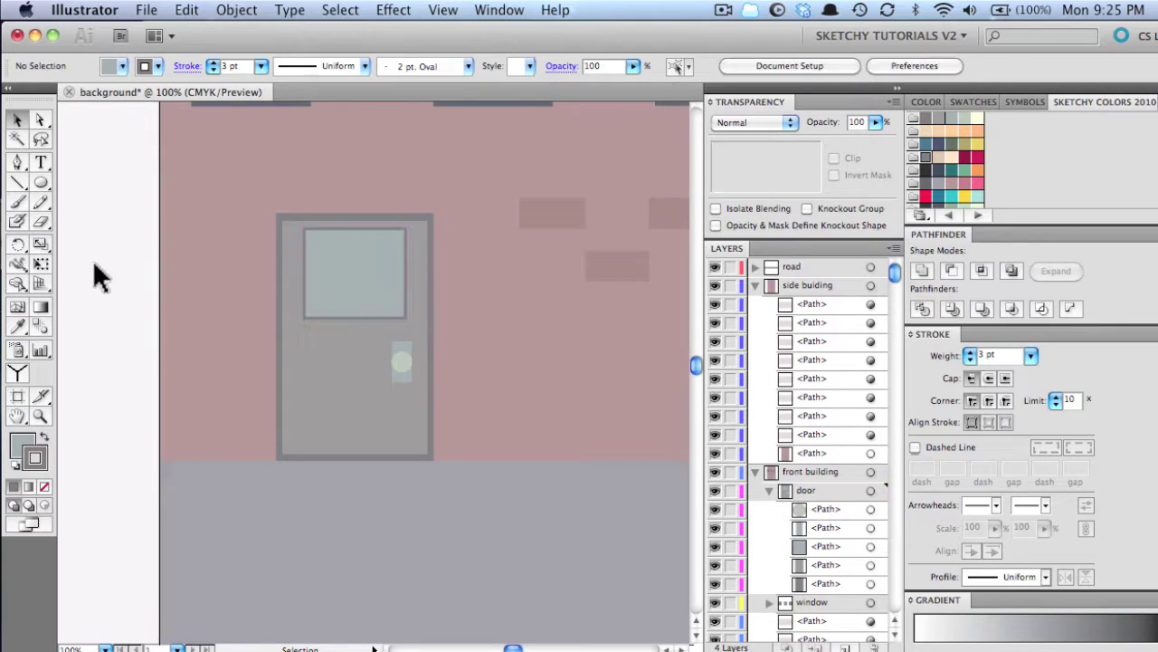
- Duplicate the window layer and move the copy into the side building layer
{"action": "left_click_drag", "start_coordinate": [290, 224], "coordinate": [90, 258]}
{"action": "left_click", "coordinate": [324, 354], "text": "alt+super"}
{"action": "left_click", "coordinate": [339, 340], "text": "alt+super"}
{"action": "left_click", "coordinate": [355, 296], "text": "alt+super"}
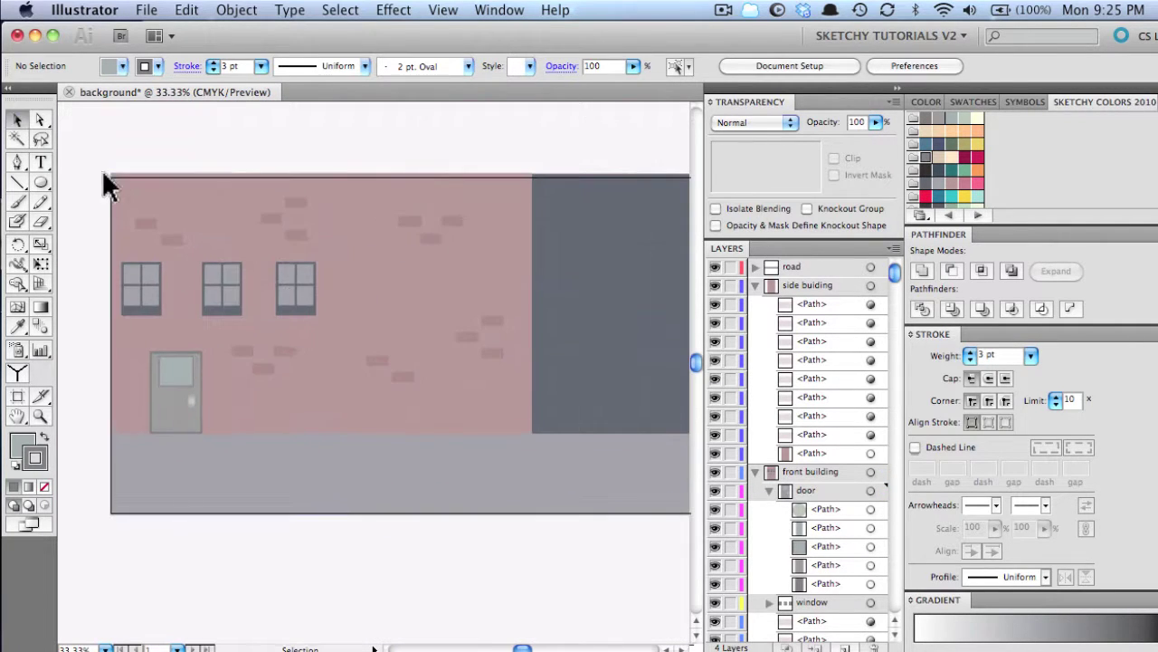
{"action": "left_click_drag", "start_coordinate": [519, 244], "coordinate": [512, 238]}
{"action": "left_click", "coordinate": [756, 472]}
{"action": "left_click", "coordinate": [756, 285]}
{"action": "left_click", "coordinate": [755, 304]}
{"action": "left_click_drag", "start_coordinate": [812, 435], "coordinate": [845, 647]}
{"action": "left_click_drag", "start_coordinate": [813, 434], "coordinate": [804, 286]}
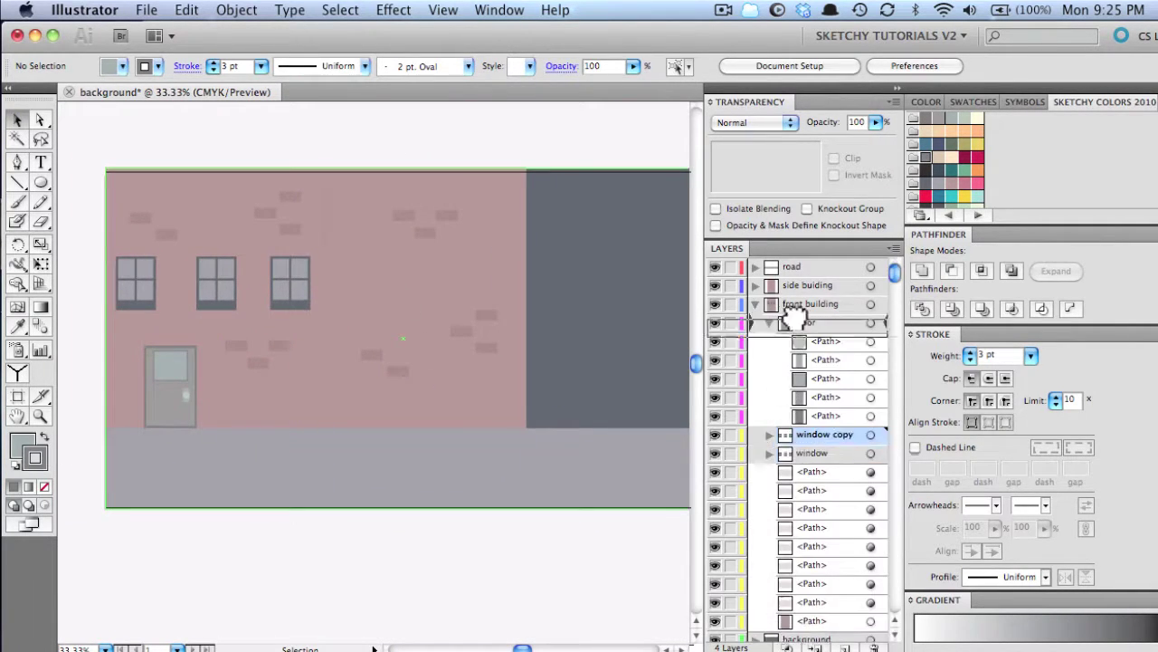
{"action": "left_click", "coordinate": [756, 304]}
{"action": "left_click", "coordinate": [755, 285]}
- Move the copied windows across to the side building and delete the one that overlaps the dark background
{"action": "left_click", "coordinate": [884, 304]}
{"action": "left_click_drag", "start_coordinate": [298, 267], "coordinate": [554, 268]}
{"action": "left_click", "coordinate": [769, 304]}
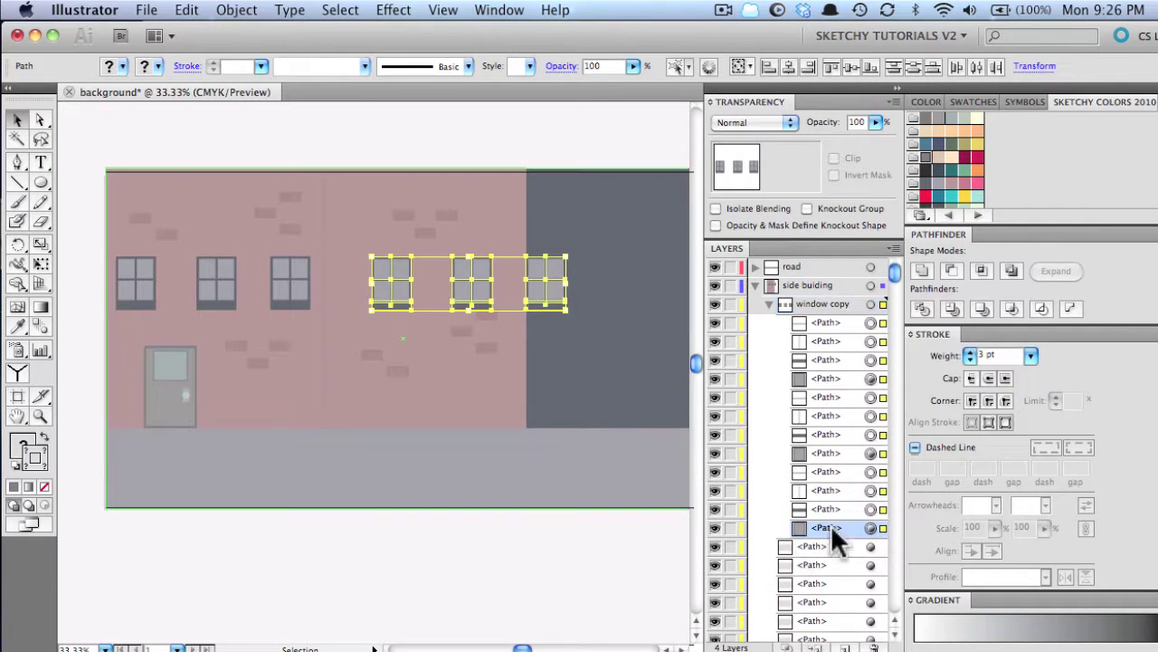
{"action": "left_click", "coordinate": [830, 527]}
{"action": "left_click", "coordinate": [830, 472], "text": "shift"}
{"action": "left_click_drag", "start_coordinate": [830, 472], "coordinate": [874, 647]}
{"action": "key", "text": "shift+super+a"}
- Shift the three-brick cluster below the side building's windows slightly down and right, and add a brick to the pair beside it
{"action": "left_click", "coordinate": [487, 316]}
{"action": "left_click", "coordinate": [463, 331], "text": "shift"}
{"action": "left_click", "coordinate": [486, 347], "text": "shift"}
{"action": "left_click_drag", "start_coordinate": [486, 348], "coordinate": [494, 358]}
{"action": "left_click_drag", "start_coordinate": [402, 366], "coordinate": [317, 337]}
{"action": "left_click_drag", "start_coordinate": [314, 342], "coordinate": [287, 358]}
{"action": "left_click", "coordinate": [755, 285]}
{"action": "left_click_drag", "start_coordinate": [333, 424], "coordinate": [398, 435]}
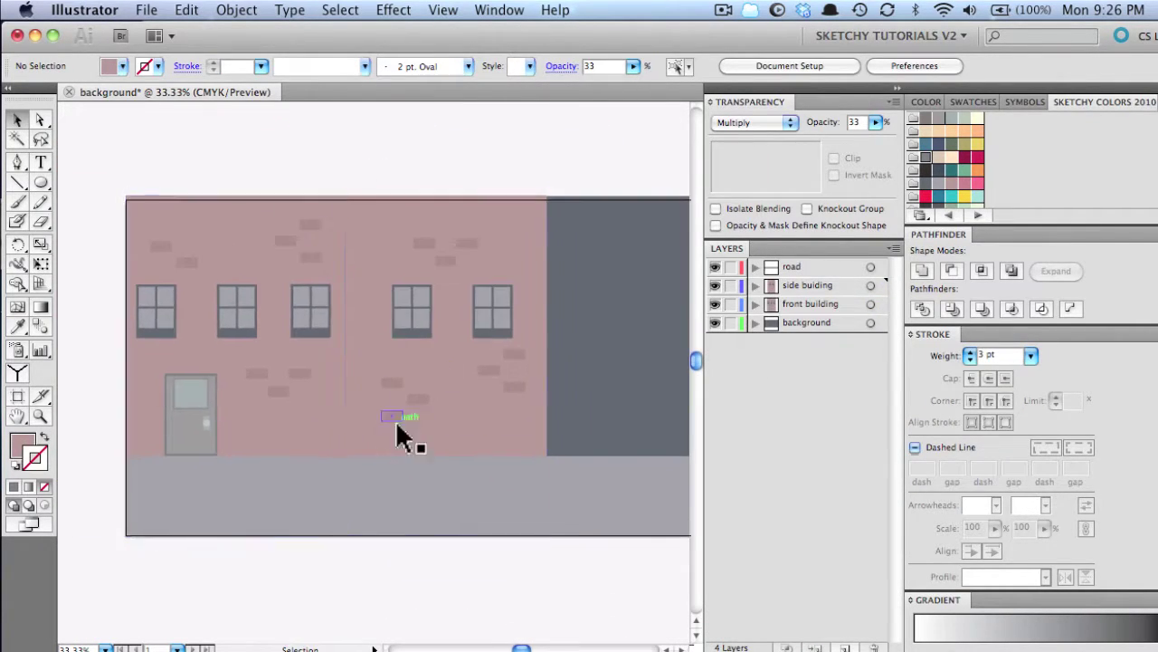
{"action": "left_click", "coordinate": [324, 429]}
- Hide the road layer and move all the door artwork down toward the lower edge of the front wall
{"action": "left_click", "coordinate": [715, 267]}
{"action": "left_click", "coordinate": [756, 304]}
{"action": "left_click", "coordinate": [769, 323]}
{"action": "left_click", "coordinate": [871, 323]}
{"action": "key", "text": "shift+Down"}
{"action": "key", "text": "shift+Down"}
{"action": "key", "text": "shift+Down"}
{"action": "key", "text": "shift+Down"}
{"action": "key", "text": "shift+Down"}
{"action": "key", "text": "shift+Down"}
{"action": "key", "text": "shift+Down"}
{"action": "key", "text": "shift+Down"}
{"action": "key", "text": "shift+Down"}
{"action": "key", "text": "shift+Down"}
{"action": "key", "text": "shift+Down"}
{"action": "key", "text": "shift+Down"}
{"action": "key", "text": "shift+Down"}
{"action": "key", "text": "shift+Down"}
{"action": "key", "text": "shift+Down"}
{"action": "key", "text": "shift+Down"}
{"action": "key", "text": "shift+Down"}
{"action": "key", "text": "shift+Down"}
{"action": "key", "text": "shift+Down"}
{"action": "key", "text": "shift+Down"}
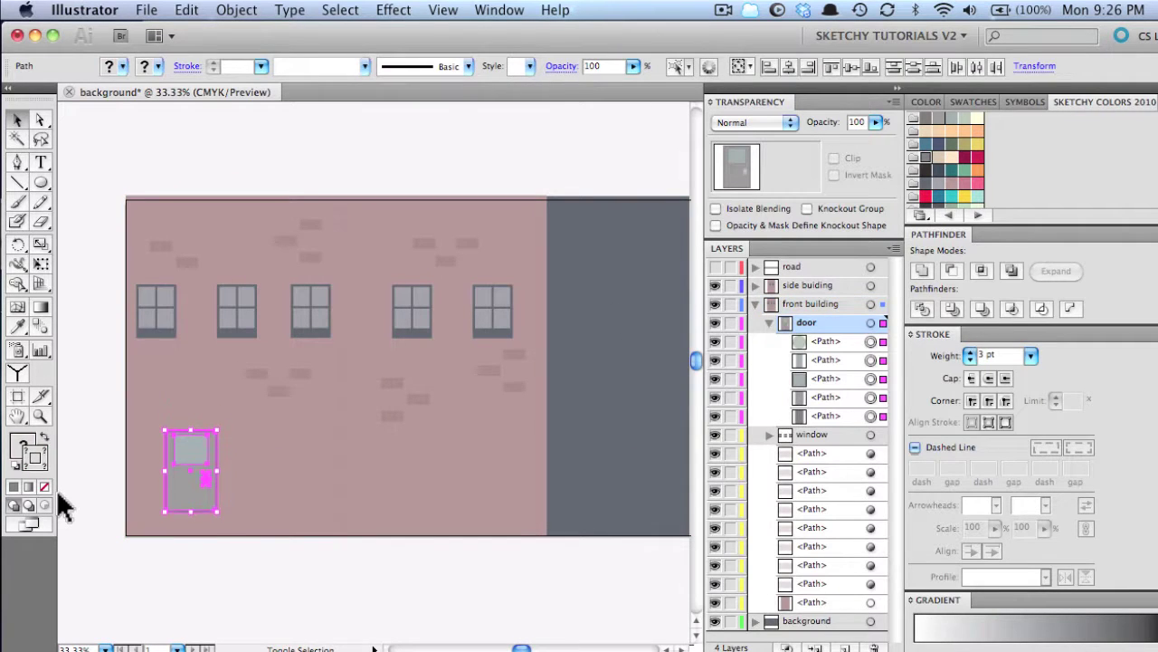
{"action": "key", "text": "shift+super+a"}
- Select the windows of both buildings and move them down the walls together
{"action": "left_click", "coordinate": [769, 323]}
{"action": "left_click", "coordinate": [756, 285]}
{"action": "left_click", "coordinate": [878, 305]}
{"action": "key", "text": "shift+Down"}
{"action": "key", "text": "shift+Down"}
{"action": "key", "text": "shift+Down"}
{"action": "key", "text": "shift+Down"}
{"action": "key", "text": "shift+Down"}
{"action": "key", "text": "shift+Down"}
{"action": "key", "text": "shift+Down"}
{"action": "key", "text": "shift+Down"}
{"action": "key", "text": "shift+Down"}
{"action": "key", "text": "shift+Down"}
{"action": "key", "text": "shift+Down"}
{"action": "key", "text": "shift+Down"}
{"action": "key", "text": "shift+Down"}
{"action": "key", "text": "shift+Down"}
{"action": "key", "text": "shift+Down"}
{"action": "key", "text": "shift+Down"}
{"action": "key", "text": "shift+Down"}
{"action": "key", "text": "shift+Down"}
{"action": "key", "text": "shift+Down"}
{"action": "key", "text": "shift+Down"}
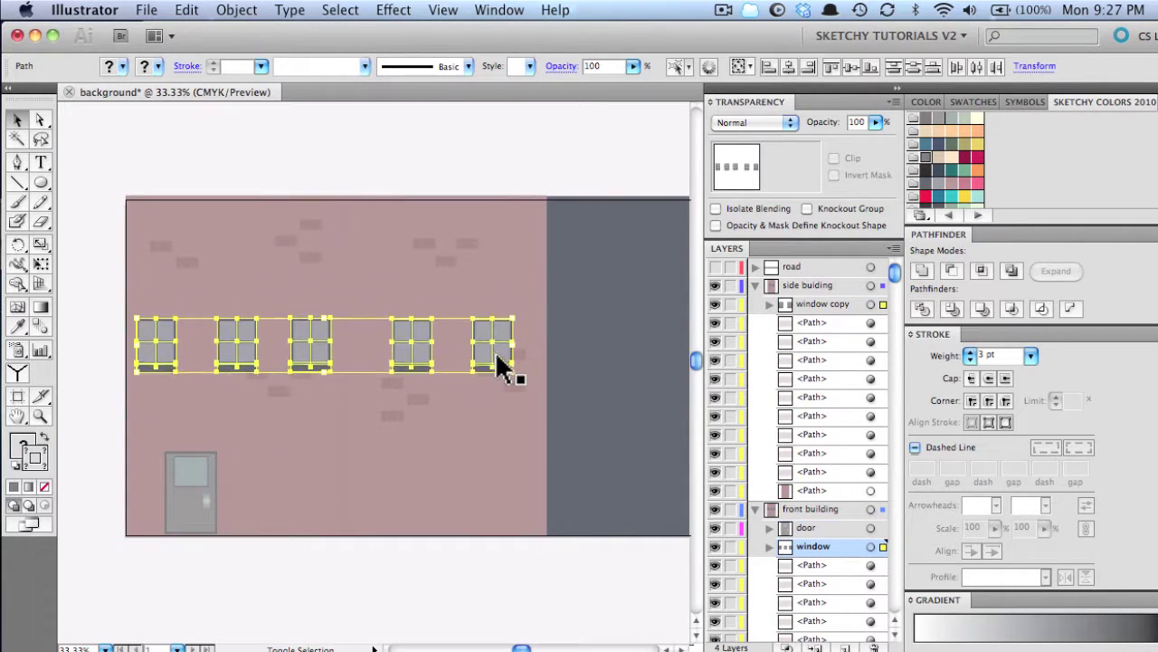
- Duplicate the window row across both buildings and move the copies up the walls to form a second storey
{"action": "key", "text": "shift+Up"}
{"action": "key", "text": "shift+Up"}
{"action": "key", "text": "shift+Up"}
{"action": "key", "text": "shift+Up"}
{"action": "key", "text": "shift+Up"}
{"action": "key", "text": "shift+Up"}
{"action": "key", "text": "shift+Up"}
{"action": "key", "text": "shift+Up"}
{"action": "key", "text": "shift+Up"}
{"action": "key", "text": "shift+Up"}
{"action": "key", "text": "shift+Up"}
{"action": "key", "text": "shift+Up"}
{"action": "key", "text": "shift+Up"}
{"action": "key", "text": "shift+Up"}
{"action": "key", "text": "shift+Up"}
{"action": "key", "text": "shift+Up"}
{"action": "key", "text": "shift+Up"}
{"action": "key", "text": "shift+Up"}
{"action": "key", "text": "shift+Up"}
{"action": "key", "text": "shift+Up"}
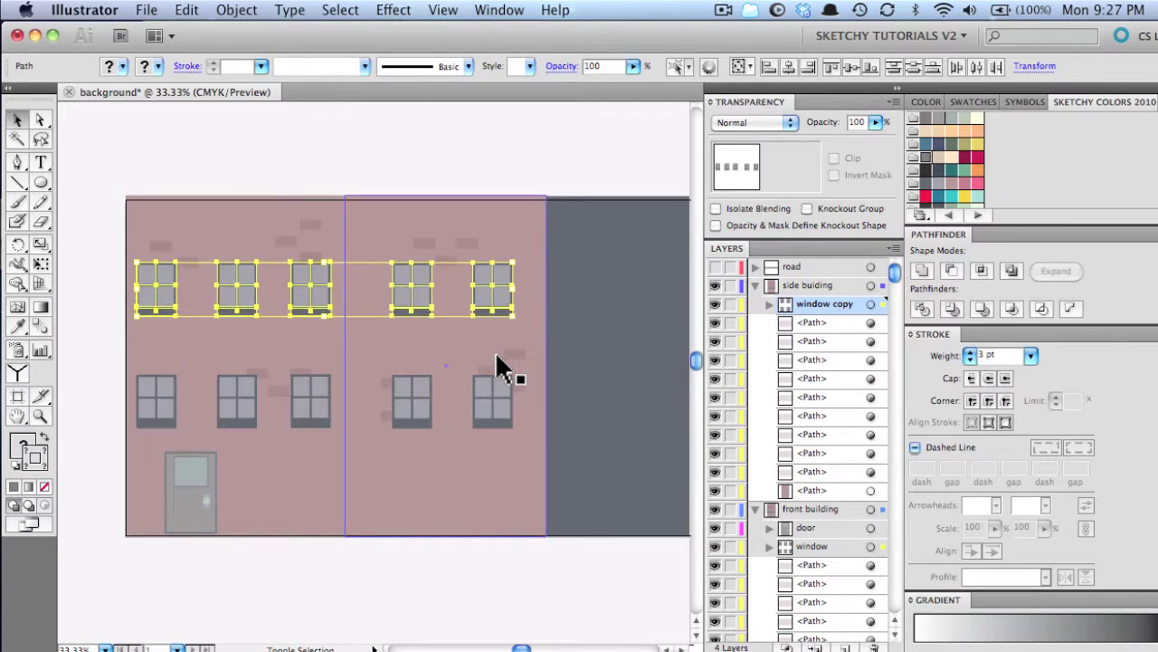
- Rearrange the bricks around the two window rows and copy brick groups onto the lower part of both walls
{"action": "key", "text": "shift+super+a"}
{"action": "left_click", "coordinate": [304, 398]}
{"action": "key", "text": "shift+super+a"}
{"action": "left_click_drag", "start_coordinate": [386, 383], "coordinate": [365, 337]}
{"action": "key", "text": "shift+super+a"}
{"action": "left_click_drag", "start_coordinate": [375, 336], "coordinate": [445, 475]}
{"action": "key", "text": "shift+super+a"}
{"action": "left_click_drag", "start_coordinate": [279, 353], "coordinate": [254, 481]}
{"action": "left_click", "coordinate": [220, 184]}
- Collapse the side and front building layers and show the road layer again
{"action": "left_click", "coordinate": [756, 285]}
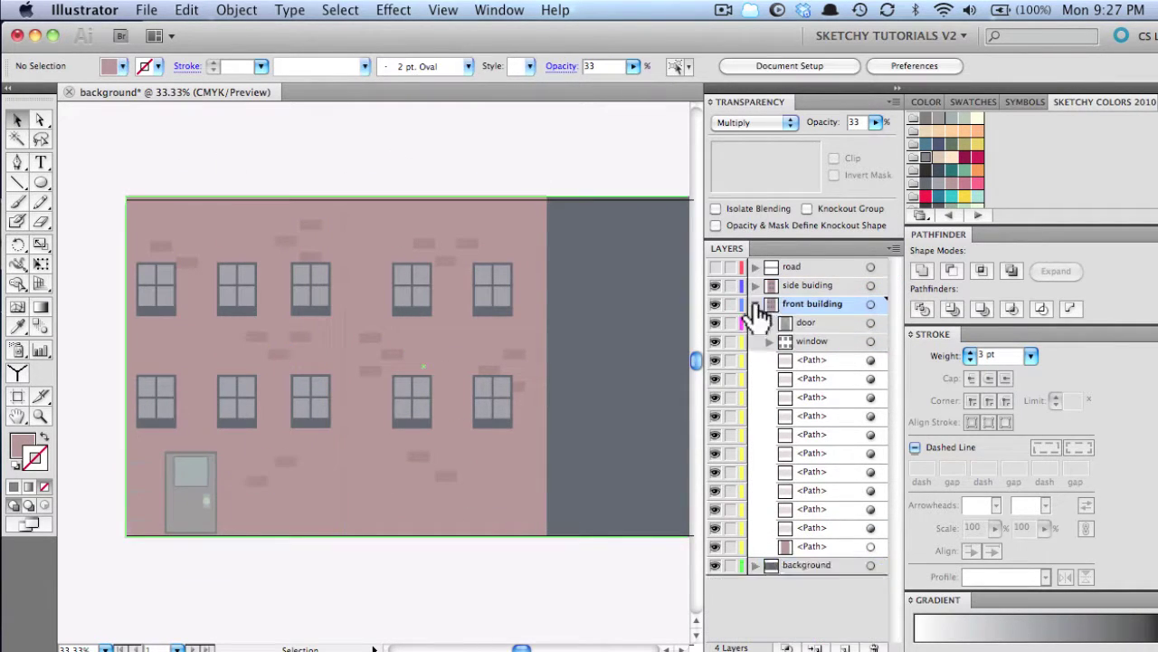
{"action": "left_click", "coordinate": [756, 304]}
{"action": "left_click", "coordinate": [715, 267]}
{"action": "scroll", "coordinate": [507, 251], "scroll_direction": "down", "scroll_amount": 5}
{"action": "scroll", "coordinate": [507, 251], "scroll_direction": "up", "scroll_amount": 3}
- Create a new layer named "street light"
{"action": "key", "text": "super+l"}
{"action": "double_click", "coordinate": [796, 266]}
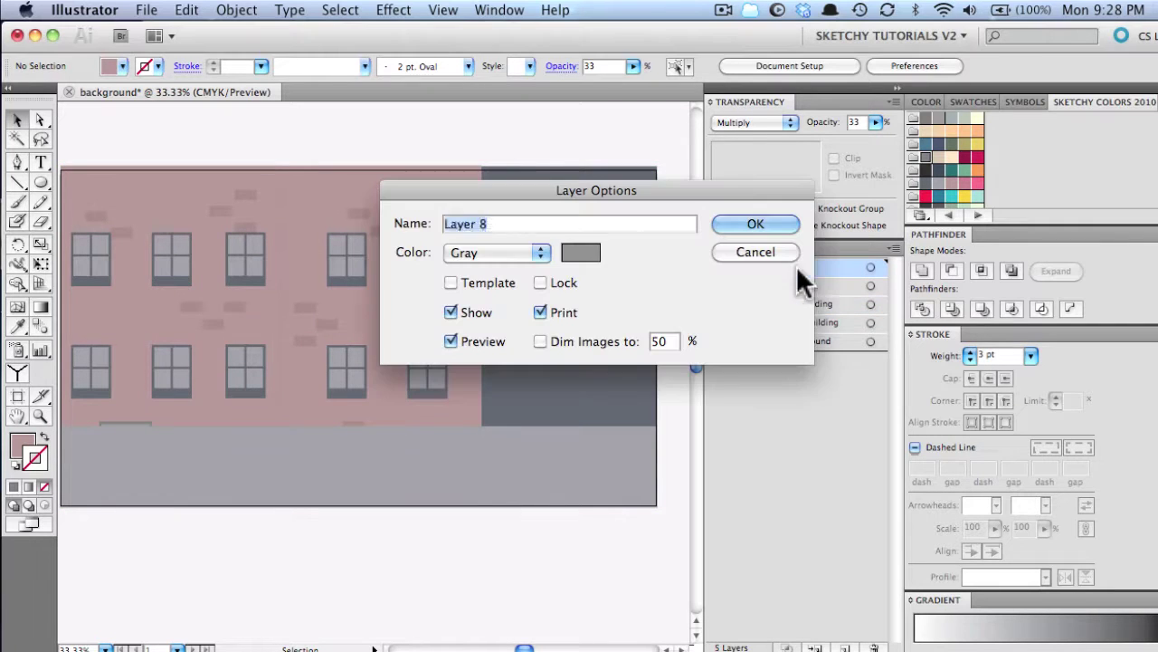
{"action": "type", "text": "street light"}
{"action": "key", "text": "Return"}
- Draw a tall unfilled rounded rectangle with a gray stroke, about 294 by 667 px, over the dark background
{"action": "left_click_drag", "start_coordinate": [41, 183], "coordinate": [99, 201]}
{"action": "left_click", "coordinate": [45, 436]}
{"action": "left_click", "coordinate": [38, 456]}
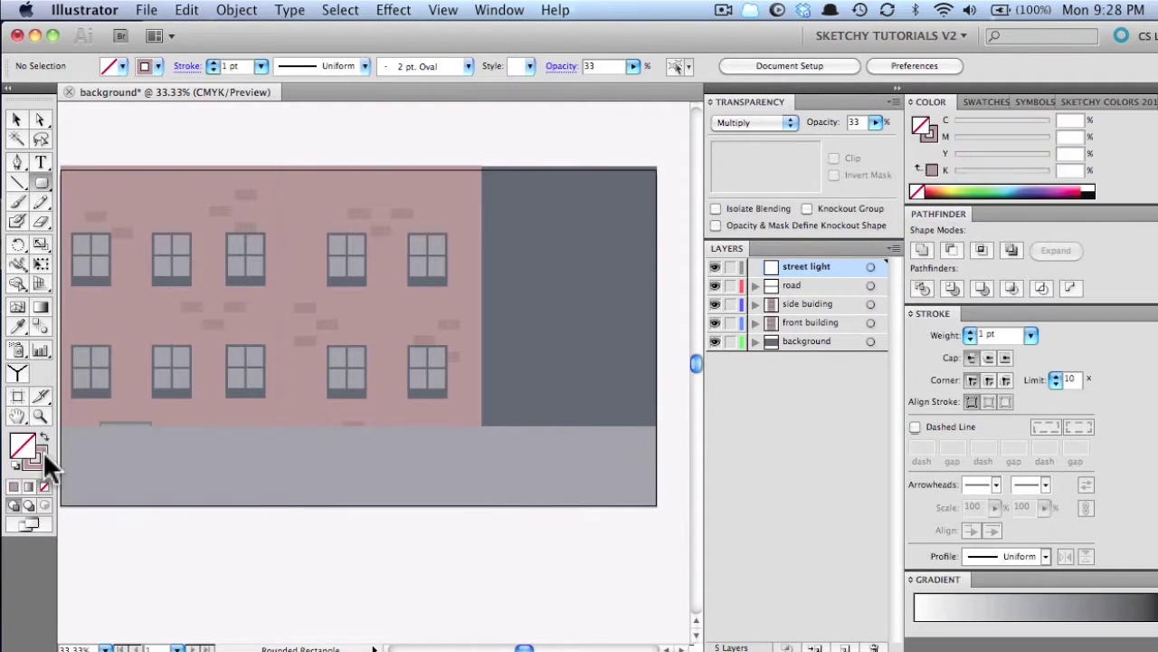
{"action": "left_click", "coordinate": [1104, 101]}
{"action": "left_click", "coordinate": [926, 183]}
{"action": "left_click_drag", "start_coordinate": [500, 256], "coordinate": [593, 464]}
- Delete the rounded rectangle's lower and far-side points to leave a bent post, and thicken its stroke to 31 pt
{"action": "left_click", "coordinate": [41, 119]}
{"action": "left_click_drag", "start_coordinate": [666, 481], "coordinate": [590, 444]}
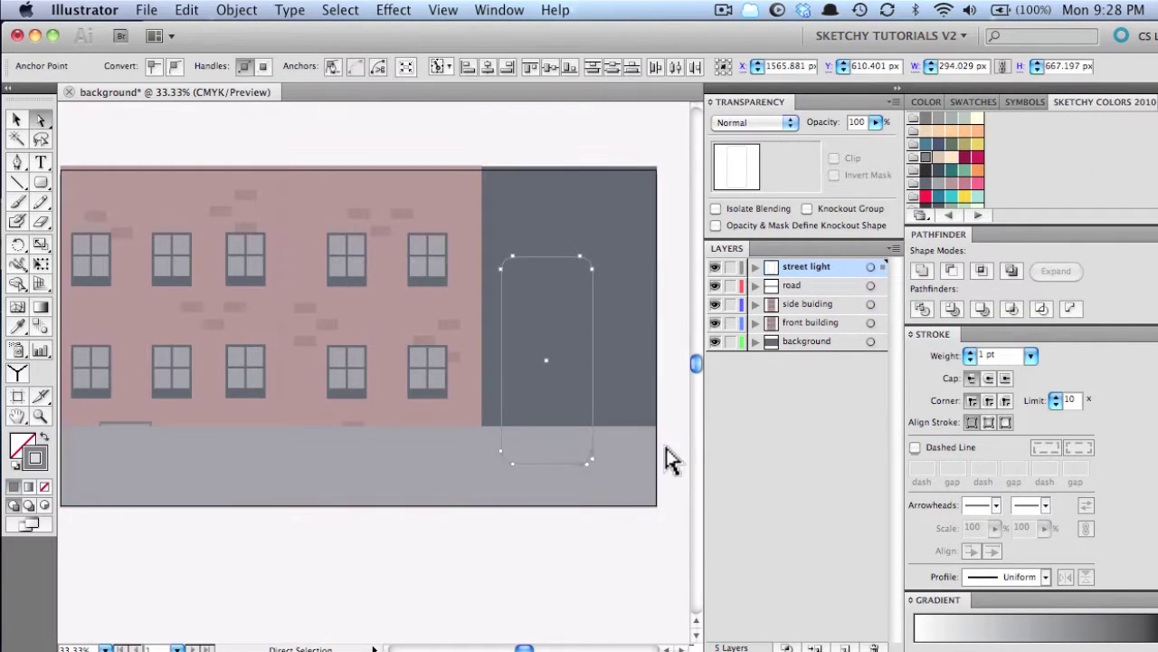
{"action": "left_click_drag", "start_coordinate": [592, 494], "coordinate": [509, 456]}
{"action": "key", "text": "Delete"}
{"action": "left_click", "coordinate": [970, 351]}
{"action": "left_click", "coordinate": [970, 351]}
{"action": "left_click", "coordinate": [970, 351]}
{"action": "left_click", "coordinate": [970, 351]}
- Draw a circular lamp shape at the end of the post's arm and adjust its fill and stroke
{"action": "key", "text": "super+shift+a"}
{"action": "mouse_move", "coordinate": [41, 183]}
{"action": "left_mouse_down"}
{"action": "mouse_move", "coordinate": [86, 187]}
{"action": "mouse_move", "coordinate": [100, 220]}
{"action": "left_mouse_up"}
{"action": "key", "text": "shift+x"}
{"action": "mouse_move", "coordinate": [603, 268]}
{"action": "left_mouse_down"}
{"action": "mouse_move", "coordinate": [579, 294]}
{"action": "mouse_move", "coordinate": [628, 323]}
{"action": "left_mouse_up"}
{"action": "left_click", "coordinate": [44, 437]}
{"action": "left_click", "coordinate": [44, 487]}
{"action": "left_click", "coordinate": [20, 444]}
- Cut the lamp circle into a half dome with a rectangle and fill it with the post's gray, without a stroke
{"action": "key", "text": "super+shift+a"}
{"action": "key", "text": "m"}
{"action": "left_click", "coordinate": [592, 268], "text": "shift"}
{"action": "left_click", "coordinate": [952, 251]}
{"action": "key", "text": "i"}
{"action": "left_click", "coordinate": [500, 344]}
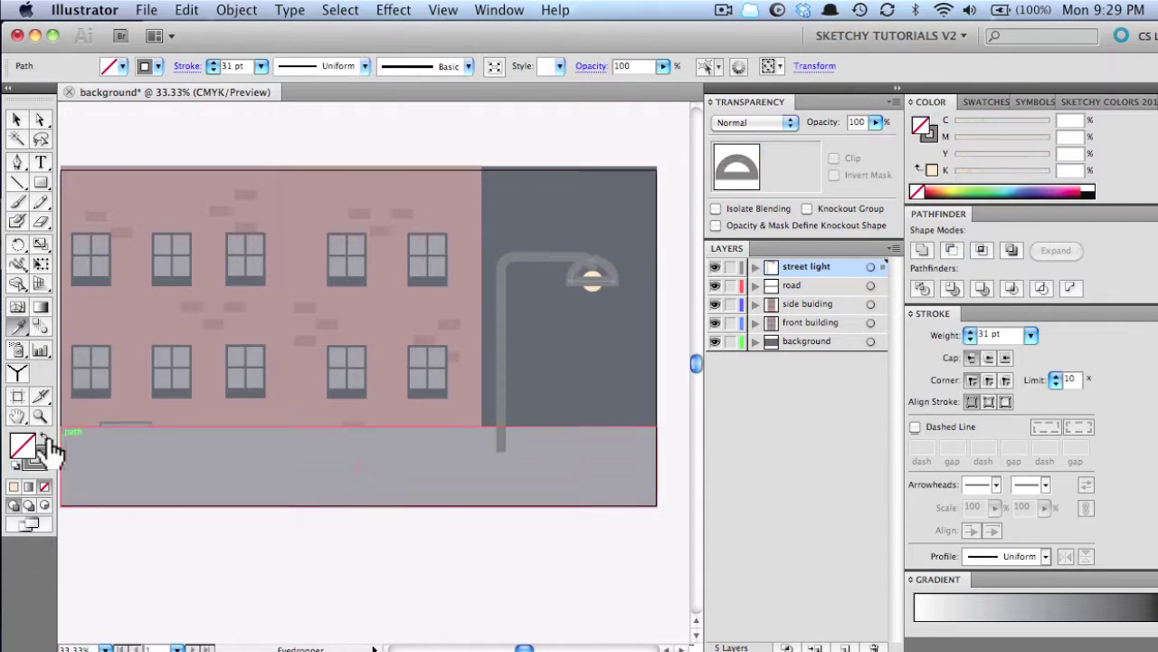
{"action": "left_click", "coordinate": [45, 437]}
- Narrow the street light post horizontally by bringing its upright closer to the lamp head
{"action": "left_click", "coordinate": [502, 326]}
{"action": "left_click_drag", "start_coordinate": [497, 353], "coordinate": [535, 353]}
{"action": "left_click", "coordinate": [554, 123]}
- Nudge the anchor points at the post's upper bend to reshape it into a rounder curve
{"action": "left_click", "coordinate": [41, 120]}
{"action": "left_click", "coordinate": [539, 271]}
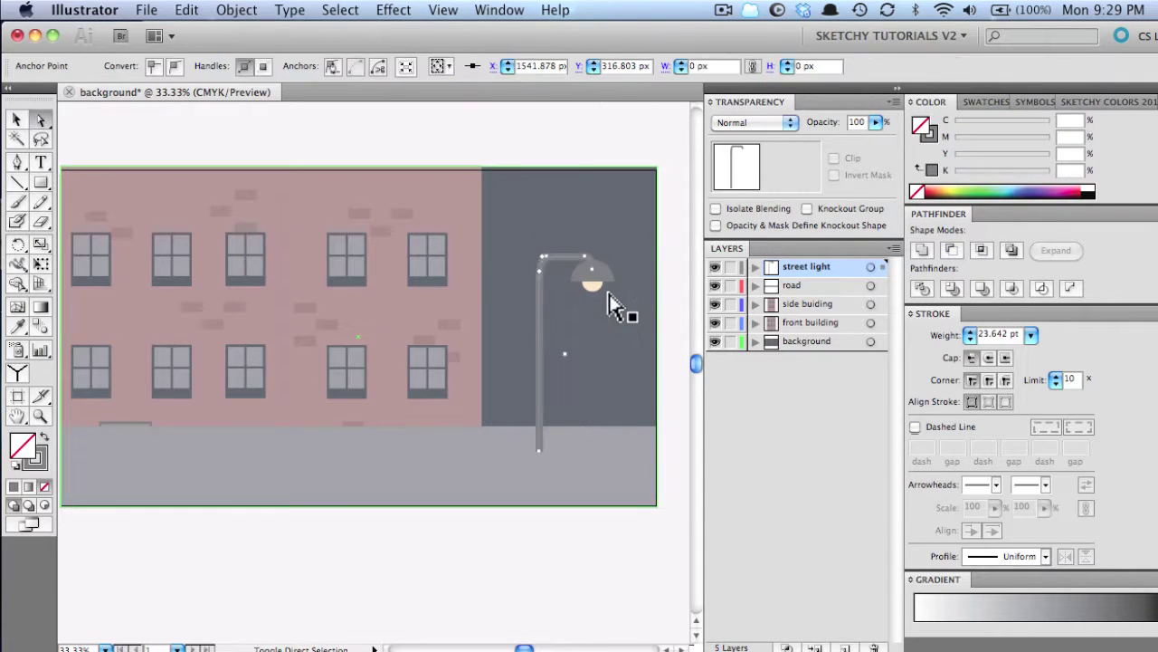
{"action": "key", "text": "Left"}
{"action": "key", "text": "Left"}
{"action": "key", "text": "Left"}
{"action": "key", "text": "Left"}
{"action": "key", "text": "Left"}
{"action": "key", "text": "Left"}
{"action": "key", "text": "Left"}
{"action": "key", "text": "Left"}
{"action": "key", "text": "Left"}
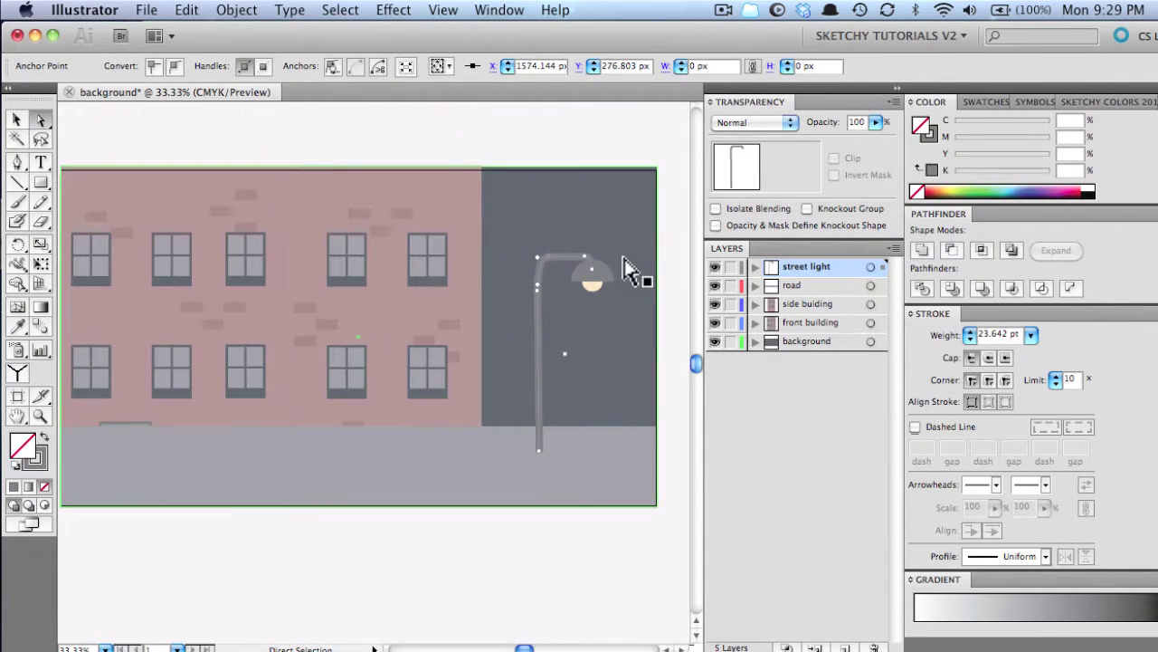
- Draw a flat gray ellipse at the foot of the post as the street light's base
{"action": "key", "text": "super+shift+a"}
{"action": "left_click_drag", "start_coordinate": [563, 468], "coordinate": [564, 468]}
{"action": "key", "text": "v"}
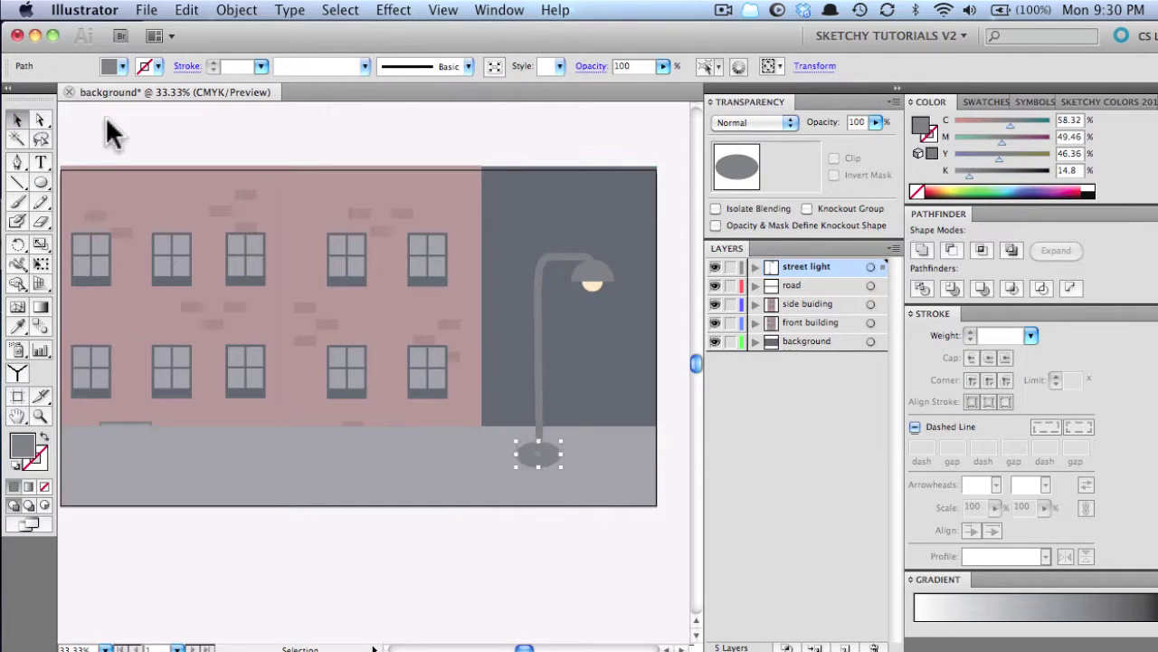
{"action": "left_click", "coordinate": [114, 130]}
{"action": "left_click", "coordinate": [607, 316]}
{"action": "left_click", "coordinate": [359, 303]}
- Draw a rectangle from the lamp head down to the road and move it into a new layer named "street light ray"
{"action": "left_click_drag", "start_coordinate": [41, 182], "coordinate": [75, 185]}
{"action": "left_click_drag", "start_coordinate": [577, 277], "coordinate": [608, 463]}
{"action": "left_click", "coordinate": [845, 648]}
{"action": "double_click", "coordinate": [806, 267]}
{"action": "type", "text": "street light ray"}
{"action": "key", "text": "Return"}
{"action": "left_click", "coordinate": [756, 285]}
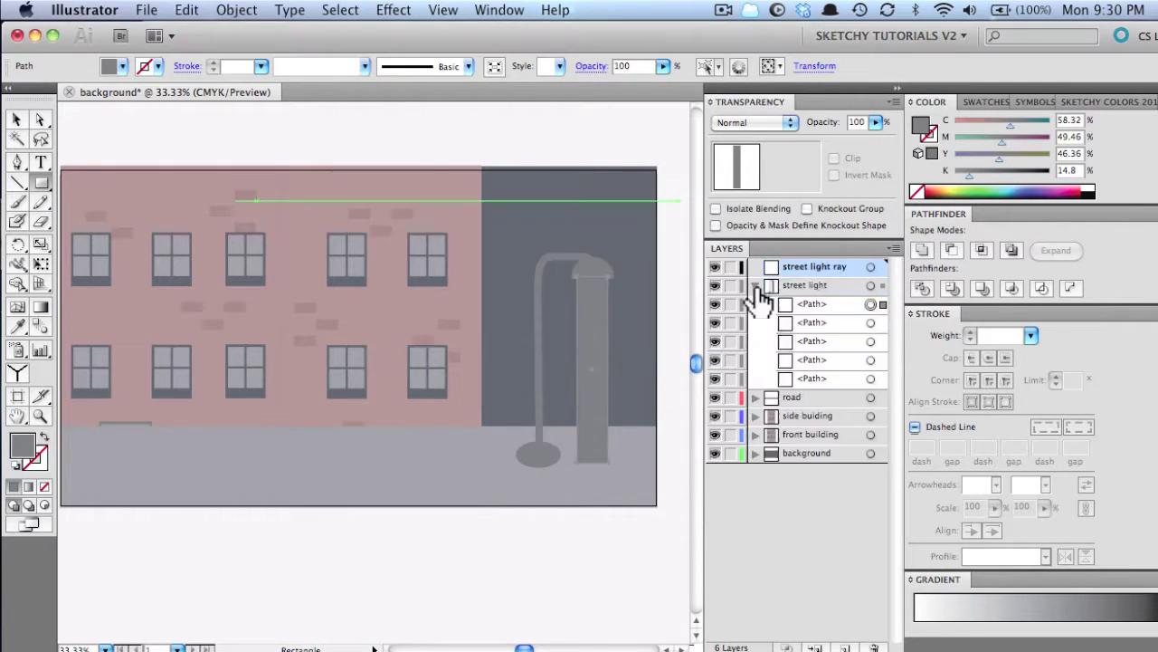
{"action": "left_click_drag", "start_coordinate": [785, 304], "coordinate": [786, 269]}
{"action": "left_click_drag", "start_coordinate": [785, 268], "coordinate": [748, 369]}
- Give the ray the bulb's cream colour and spread its lower corners outward into a light cone
{"action": "left_click", "coordinate": [595, 277]}
{"action": "key", "text": "a"}
{"action": "left_click_drag", "start_coordinate": [578, 462], "coordinate": [653, 463]}
{"action": "left_click", "coordinate": [755, 267]}
{"action": "left_click_drag", "start_coordinate": [786, 285], "coordinate": [786, 263]}
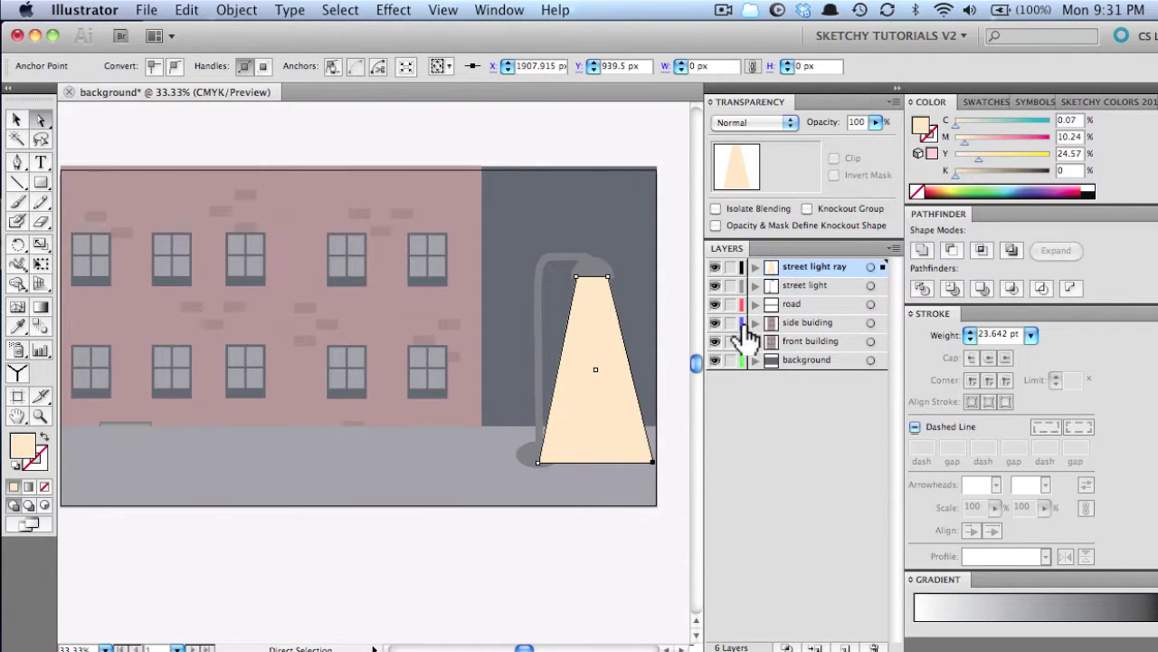
{"action": "key", "text": "v"}
{"action": "left_click", "coordinate": [615, 136]}
{"action": "left_click", "coordinate": [756, 267]}
{"action": "left_click", "coordinate": [595, 362]}
{"action": "left_click", "coordinate": [615, 136]}
{"action": "left_click_drag", "start_coordinate": [335, 253], "coordinate": [360, 257]}
{"action": "left_click", "coordinate": [756, 267]}
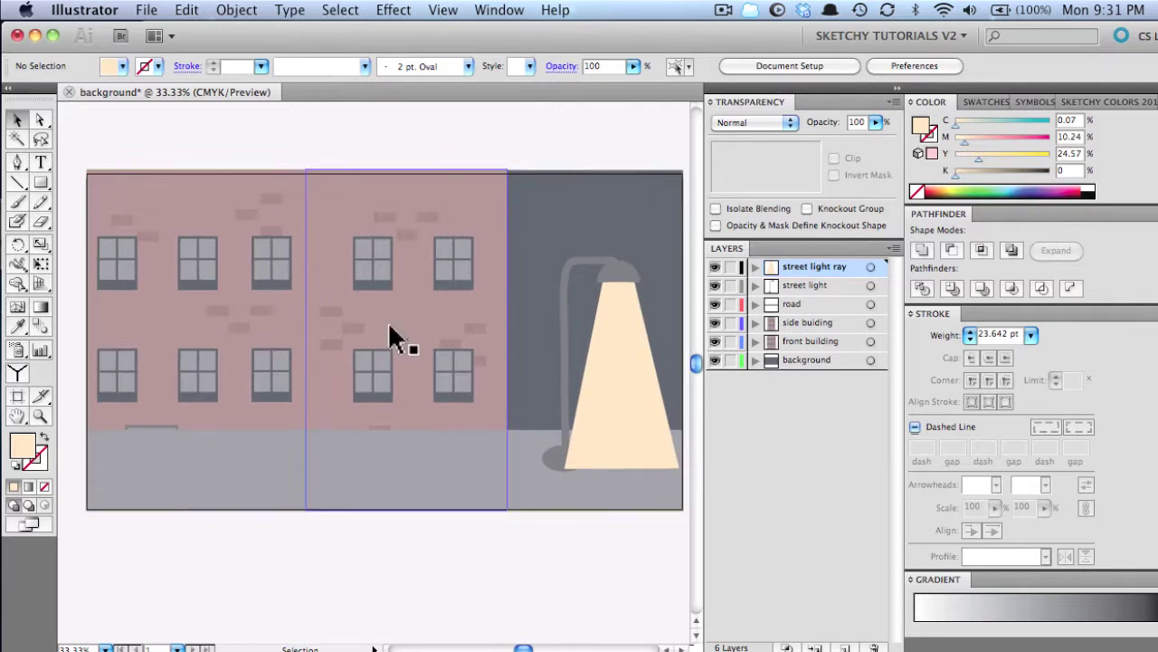
- Create a new layer named "cloud"
{"action": "left_click_drag", "start_coordinate": [393, 336], "coordinate": [237, 281]}
{"action": "left_click", "coordinate": [845, 648]}
{"action": "double_click", "coordinate": [770, 267]}
{"action": "type", "text": "cloud"}
{"action": "key", "text": "Return"}
- Draw a cluster of overlapping gray circles above the street light to form a cloud
{"action": "mouse_move", "coordinate": [41, 182]}
{"action": "left_mouse_down"}
{"action": "mouse_move", "coordinate": [88, 181]}
{"action": "mouse_move", "coordinate": [103, 222]}
{"action": "left_mouse_up"}
{"action": "mouse_move", "coordinate": [393, 141]}
{"action": "left_mouse_down"}
{"action": "mouse_move", "coordinate": [422, 170]}
{"action": "mouse_move", "coordinate": [401, 176]}
{"action": "left_mouse_up"}
{"action": "left_click", "coordinate": [1099, 102]}
{"action": "left_click", "coordinate": [938, 184]}
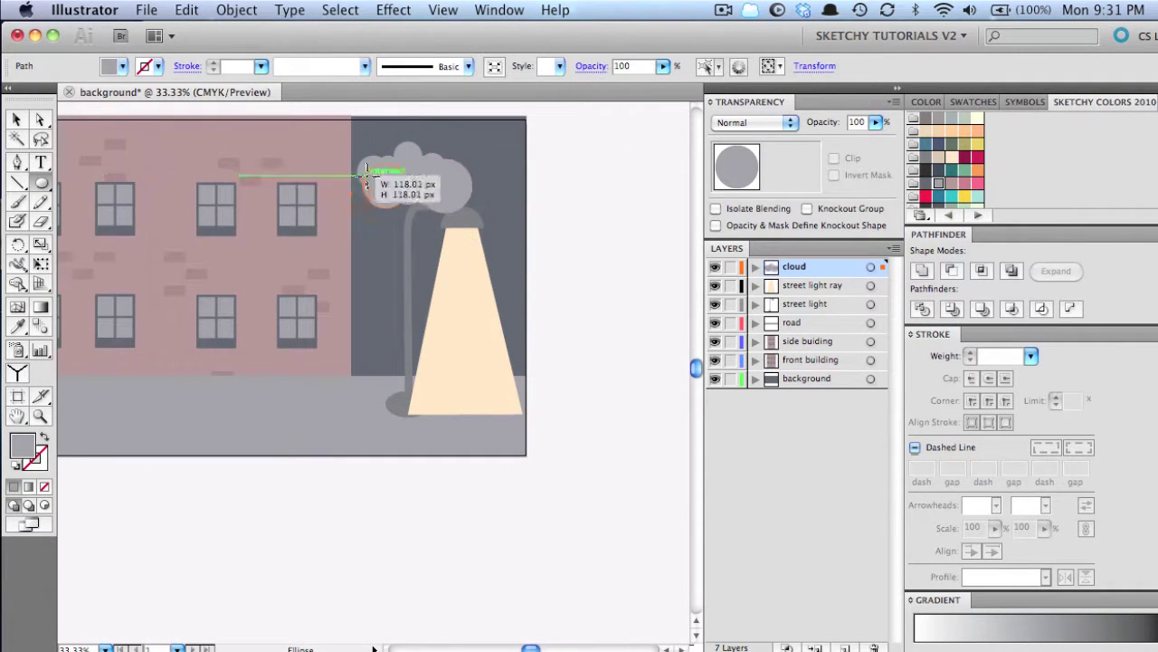
- Select the cloud's circles and draw a rectangle across their lower half for cutting a flat underside
{"action": "left_click", "coordinate": [870, 266]}
{"action": "left_click_drag", "start_coordinate": [41, 182], "coordinate": [82, 192]}
{"action": "left_click_drag", "start_coordinate": [282, 177], "coordinate": [505, 277]}
{"action": "key", "text": "v"}
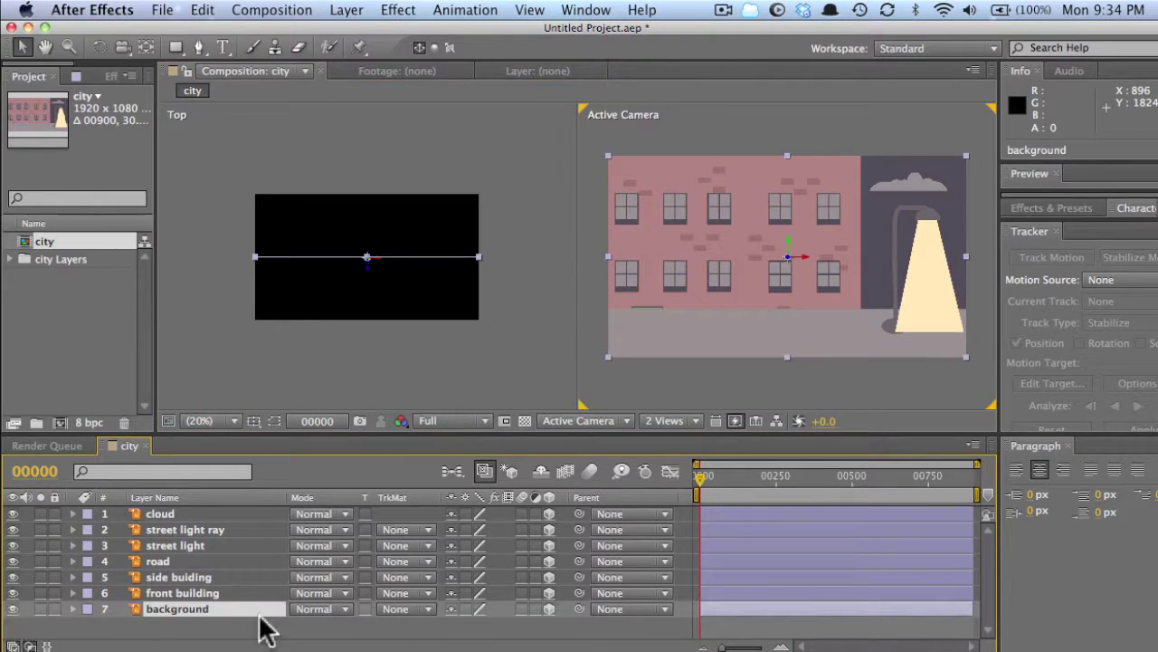
- In After Effects, hide the layers above the front building and set that building's anchor point to 706, 540, 0
{"action": "key", "text": "ctrl+Up"}
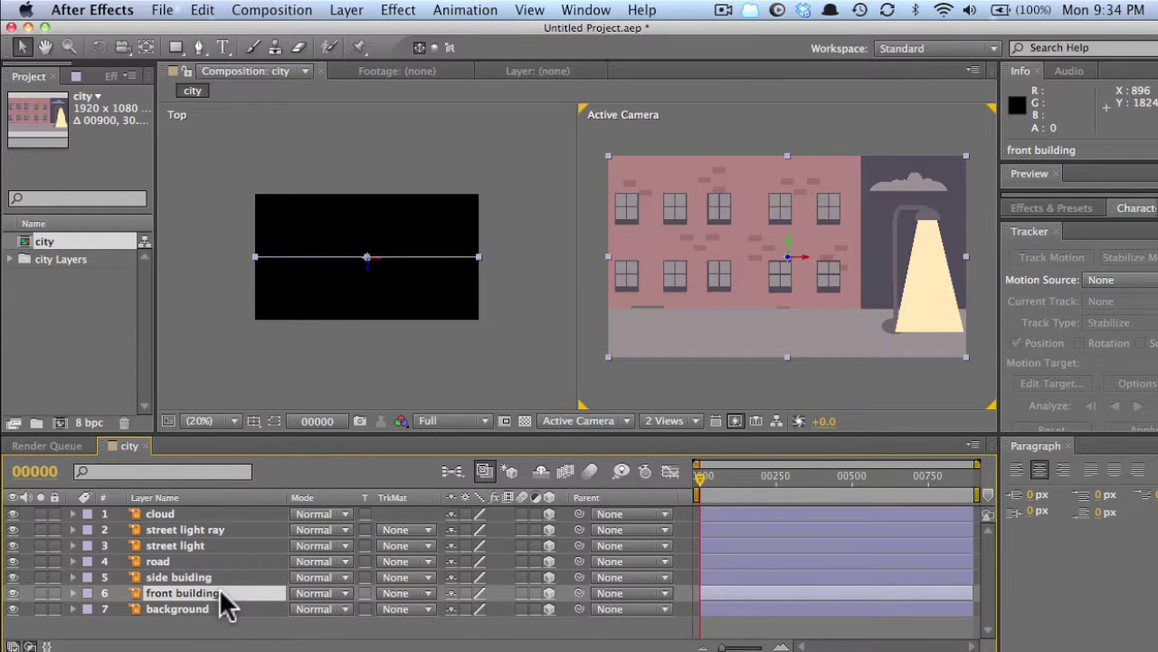
{"action": "left_click_drag", "start_coordinate": [13, 574], "coordinate": [16, 513]}
{"action": "key", "text": "a"}
{"action": "left_click_drag", "start_coordinate": [443, 606], "coordinate": [245, 625]}
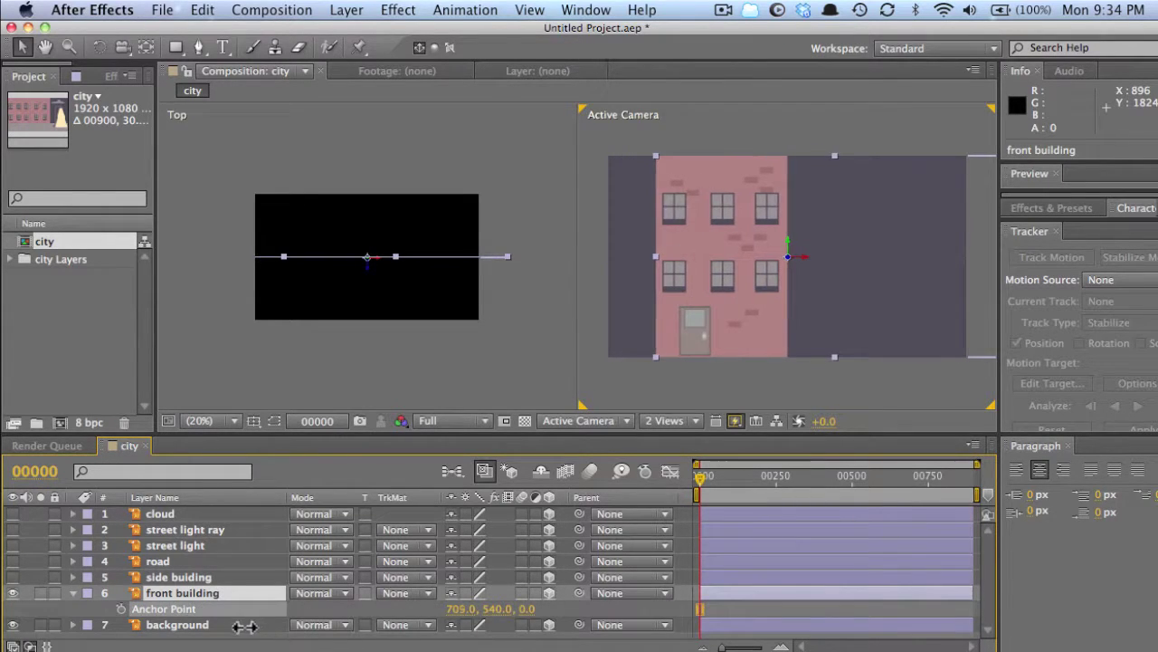
- Show the side building layer and shift its anchor point horizontally to the wall's left edge
{"action": "left_click", "coordinate": [159, 578]}
{"action": "left_click", "coordinate": [13, 576]}
{"action": "key", "text": "a"}
{"action": "left_click_drag", "start_coordinate": [463, 593], "coordinate": [260, 618]}
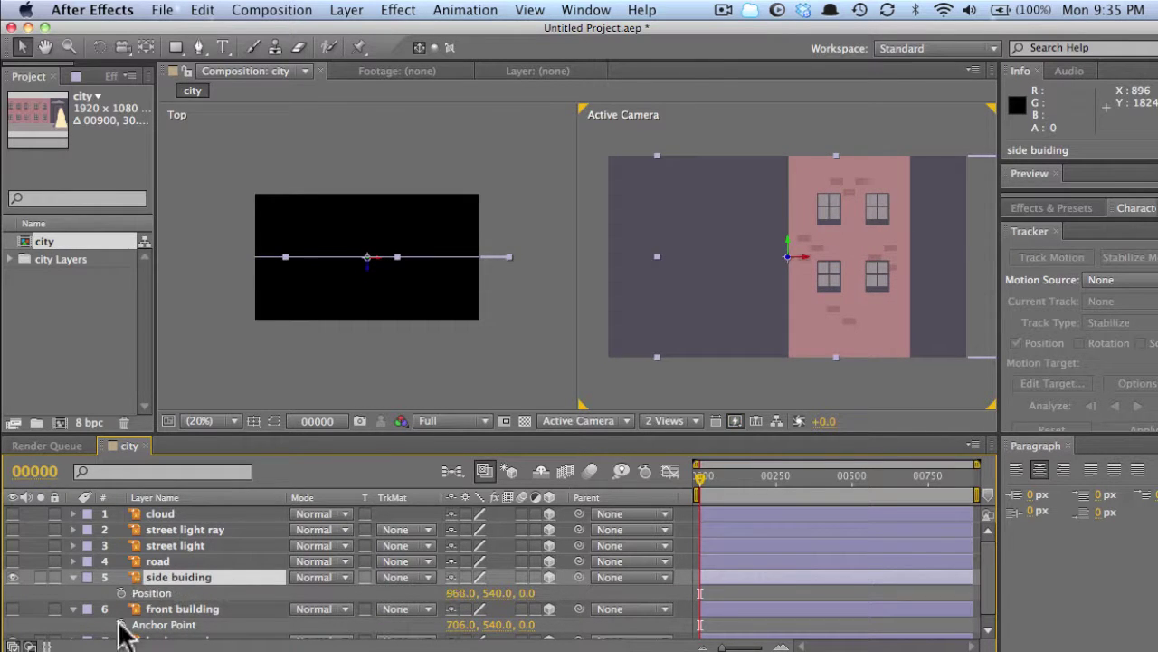
- Show the front building, move the side building to X 951 beside it, and set the side building's orientation to 0°, 270°, 0°
{"action": "left_click", "coordinate": [12, 608]}
{"action": "left_click", "coordinate": [453, 593]}
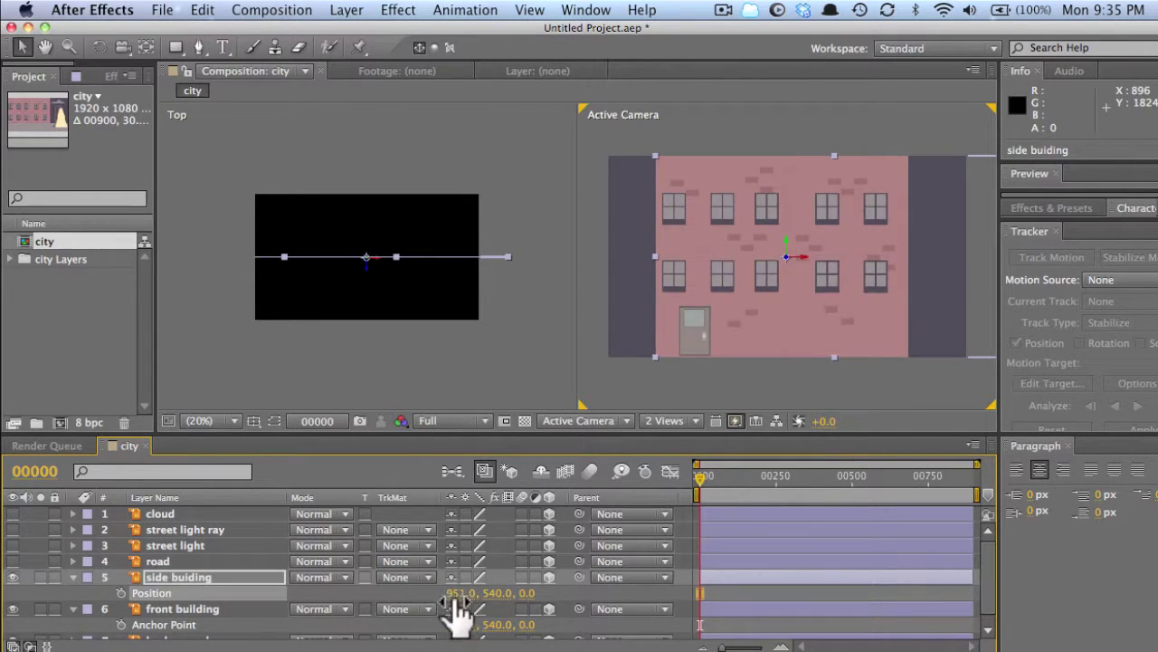
{"action": "key", "text": "r"}
{"action": "mouse_move", "coordinate": [484, 595]}
{"action": "left_mouse_down"}
{"action": "mouse_move", "coordinate": [458, 599]}
{"action": "mouse_move", "coordinate": [466, 592]}
{"action": "left_mouse_up"}
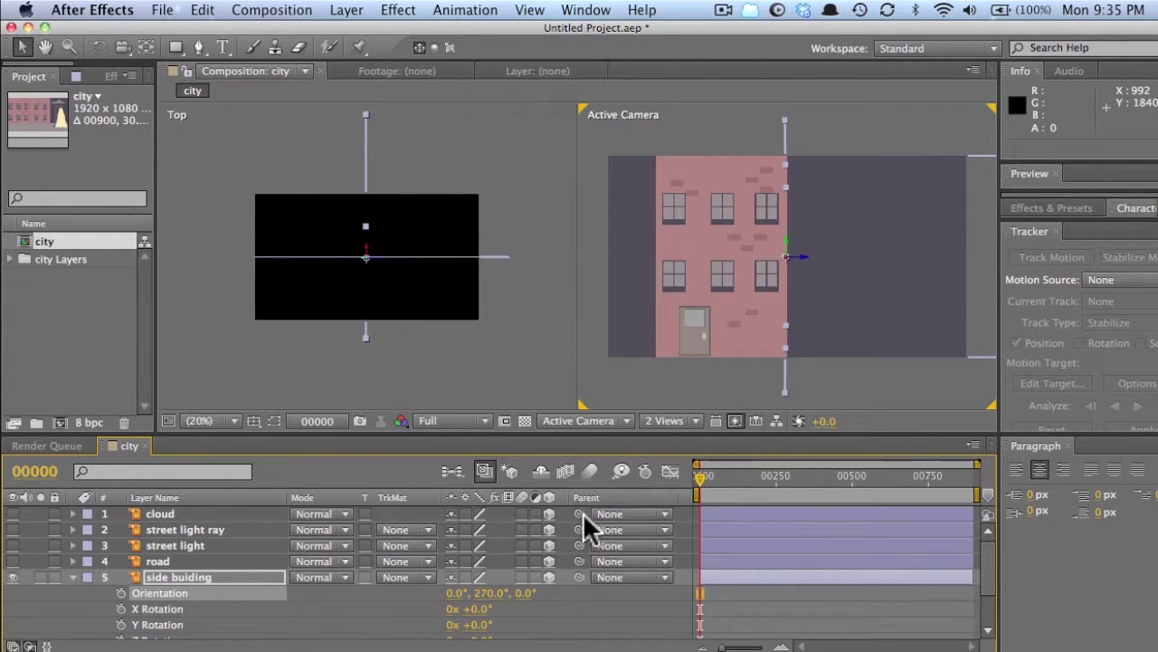
{"action": "key", "text": "r"}
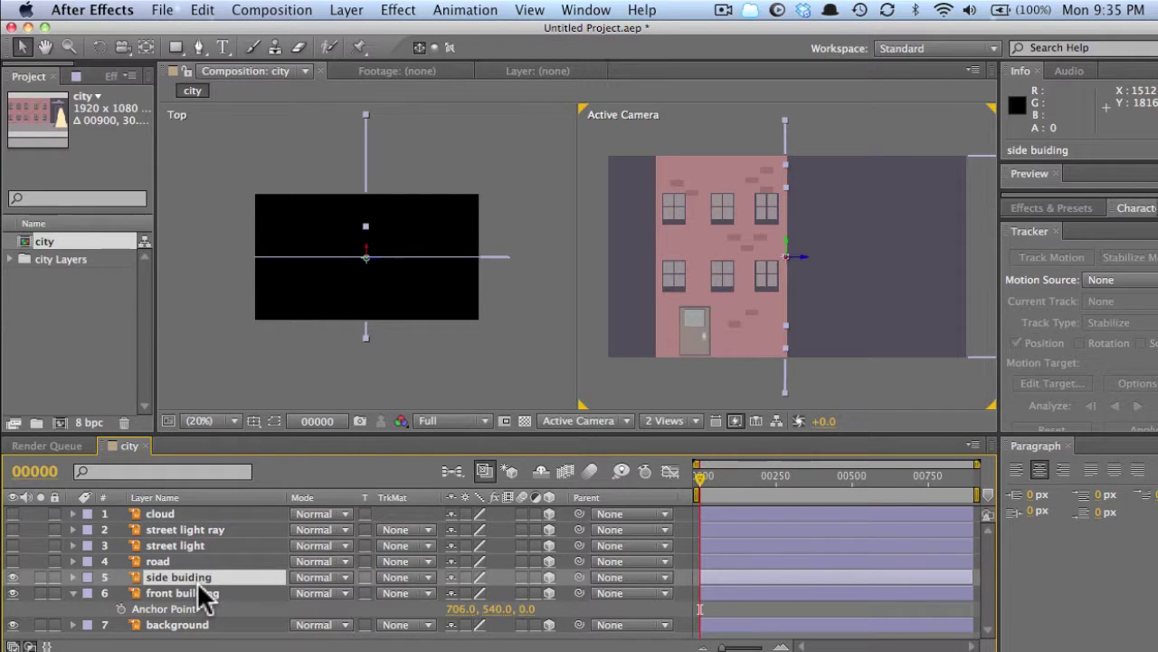
- Move the side and front buildings up together to a Y position of 382
{"action": "left_click", "coordinate": [225, 593], "text": "shift"}
{"action": "key", "text": "p"}
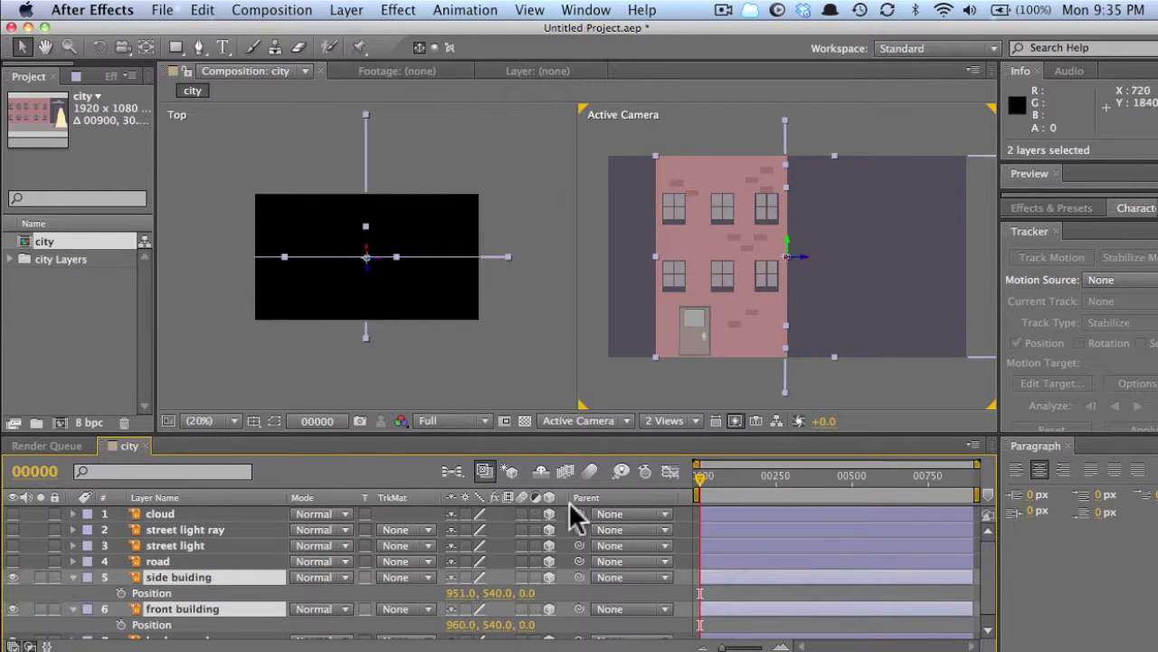
{"action": "left_click_drag", "start_coordinate": [496, 594], "coordinate": [193, 594]}
- Show the road layer and lay it flat with an X orientation of 90°
{"action": "scroll", "coordinate": [181, 580], "scroll_direction": "down", "scroll_amount": 1}
{"action": "left_click", "coordinate": [162, 552]}
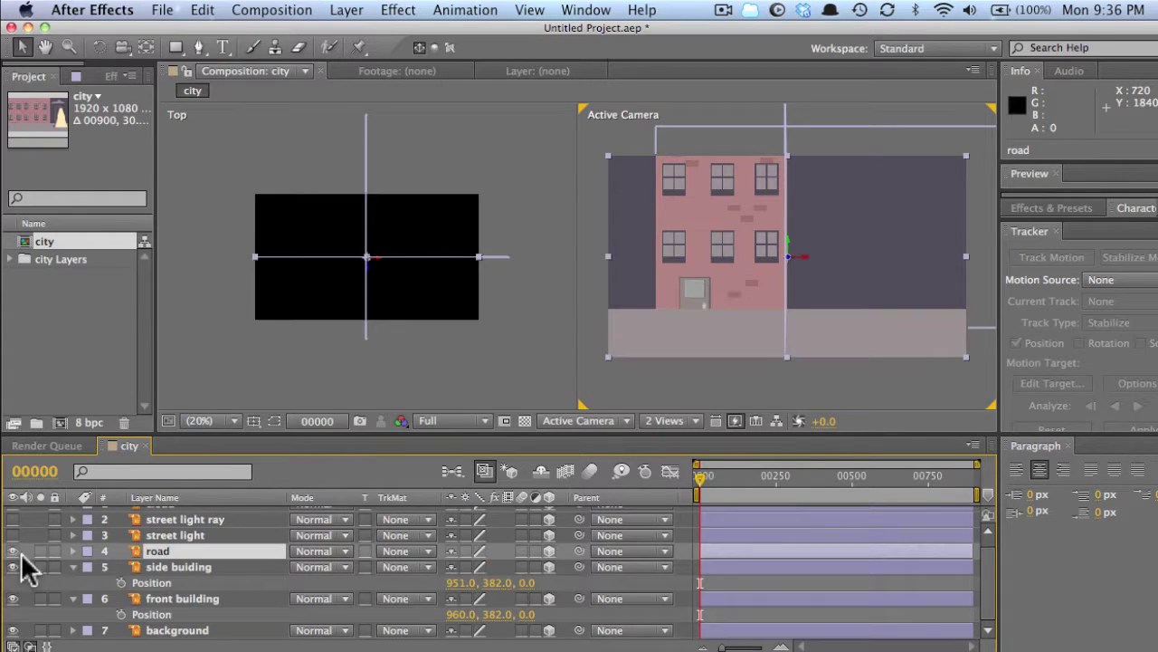
{"action": "key", "text": "r"}
{"action": "left_click_drag", "start_coordinate": [457, 567], "coordinate": [516, 564]}
{"action": "key", "text": "super+z"}
{"action": "left_click", "coordinate": [463, 566]}
{"action": "type", "text": "90"}
{"action": "key", "text": "Return"}
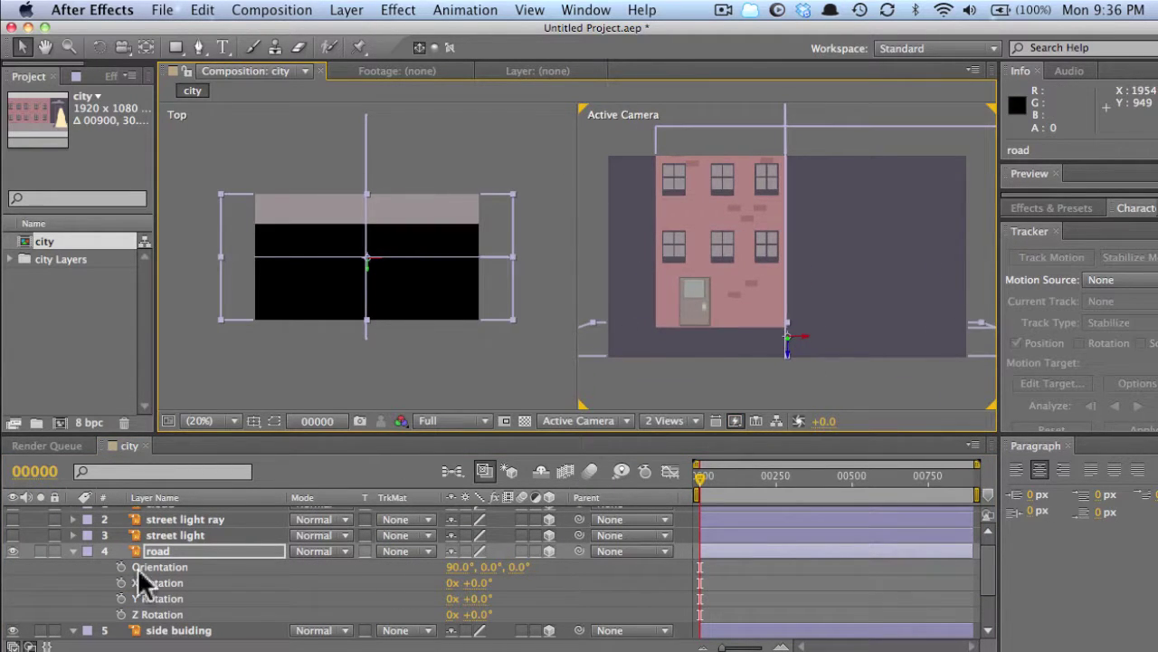
- Move the flat road toward the viewer and adjust its height beneath the buildings
{"action": "mouse_move", "coordinate": [788, 354]}
{"action": "left_mouse_down"}
{"action": "mouse_move", "coordinate": [806, 365]}
{"action": "mouse_move", "coordinate": [791, 339]}
{"action": "left_mouse_up"}
{"action": "key", "text": "super+z"}
{"action": "left_click", "coordinate": [793, 354]}
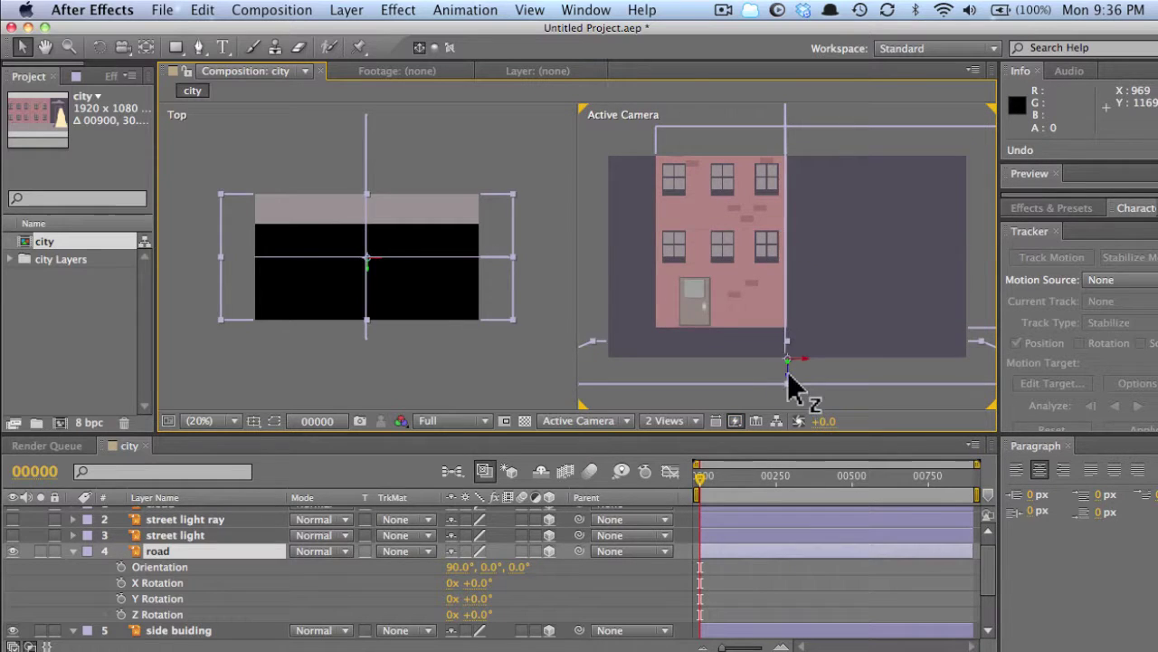
{"action": "left_click", "coordinate": [75, 551]}
{"action": "left_click", "coordinate": [12, 551]}
{"action": "left_click", "coordinate": [13, 551]}
{"action": "left_click_drag", "start_coordinate": [366, 267], "coordinate": [374, 389]}
{"action": "left_click_drag", "start_coordinate": [769, 380], "coordinate": [750, 298]}
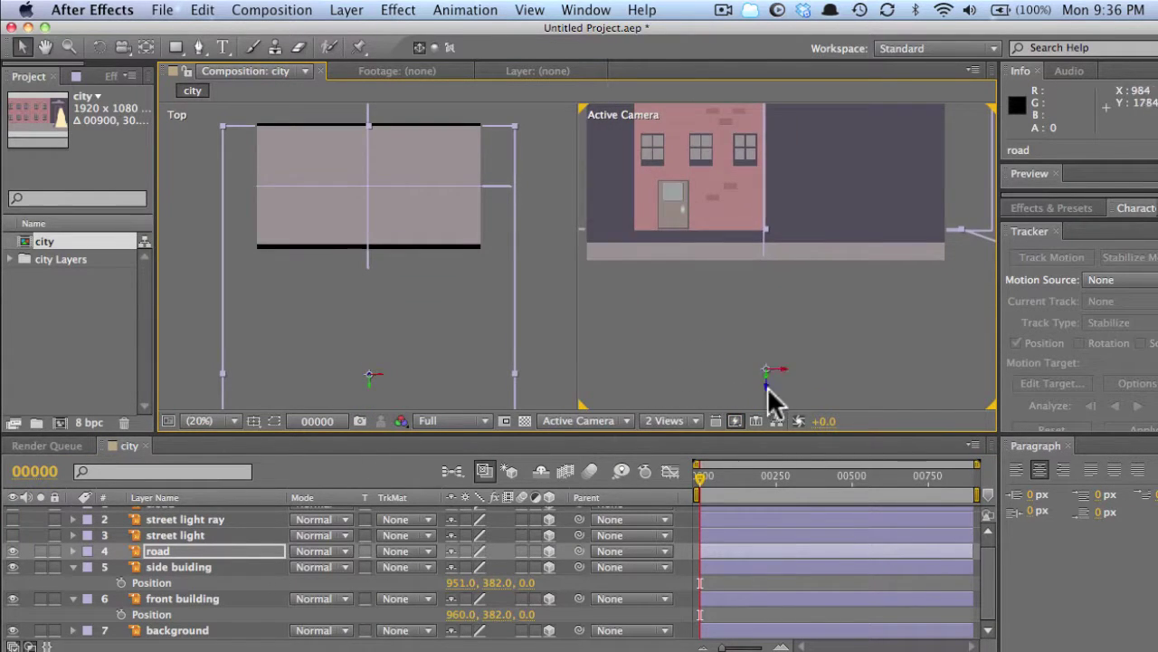
{"action": "left_click_drag", "start_coordinate": [769, 398], "coordinate": [769, 391]}
- Shift the road back under the buildings and push the background behind them to a Z position of 1153
{"action": "left_click_drag", "start_coordinate": [414, 376], "coordinate": [422, 136]}
{"action": "left_click_drag", "start_coordinate": [381, 282], "coordinate": [382, 405]}
{"action": "left_click_drag", "start_coordinate": [382, 208], "coordinate": [370, 486]}
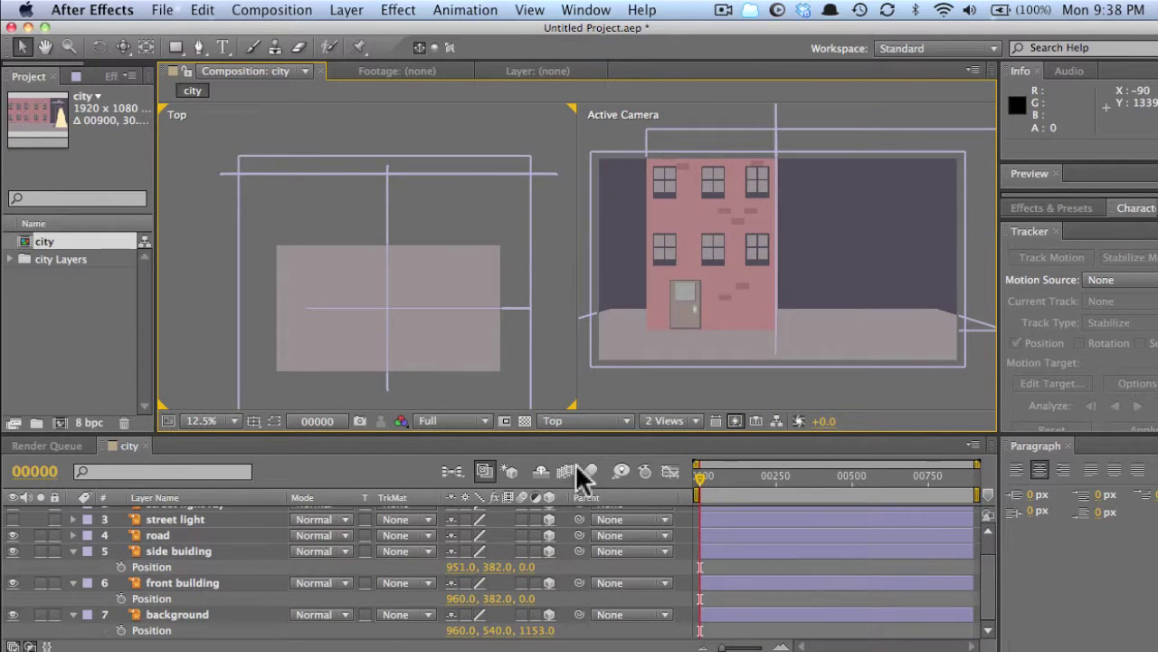
- Add a camera to the city composition and shift its X position to 1474 for an angled view of the building
{"action": "left_click", "coordinate": [290, 10]}
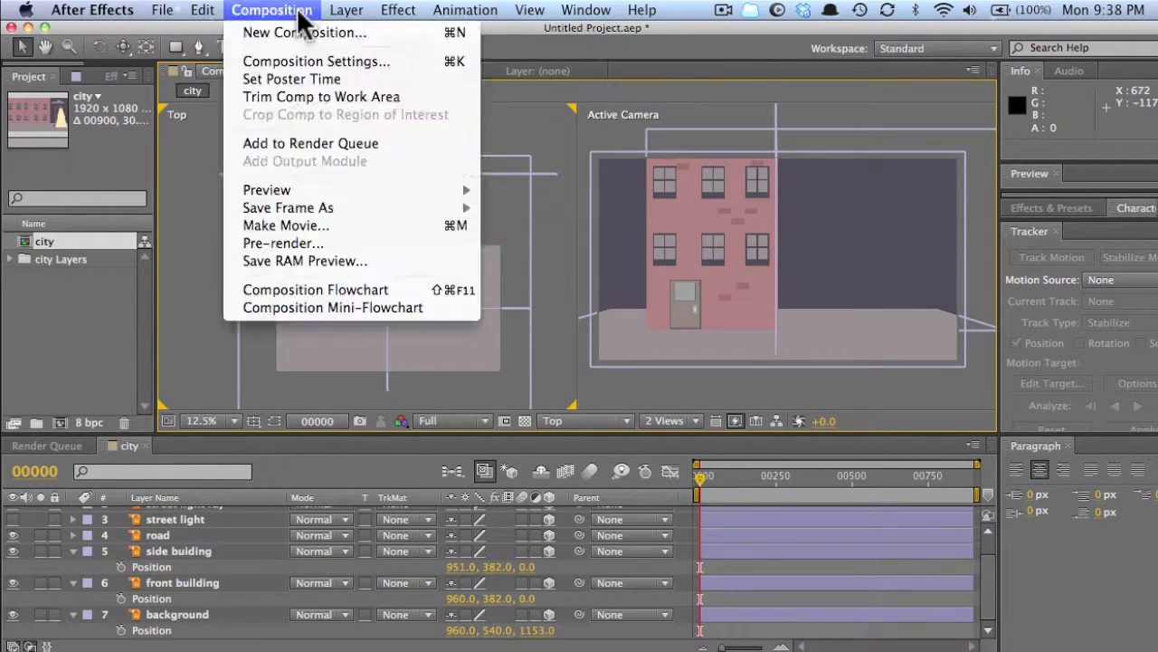
{"action": "mouse_move", "coordinate": [262, 34]}
{"action": "left_click", "coordinate": [681, 104]}
{"action": "left_click", "coordinate": [633, 489]}
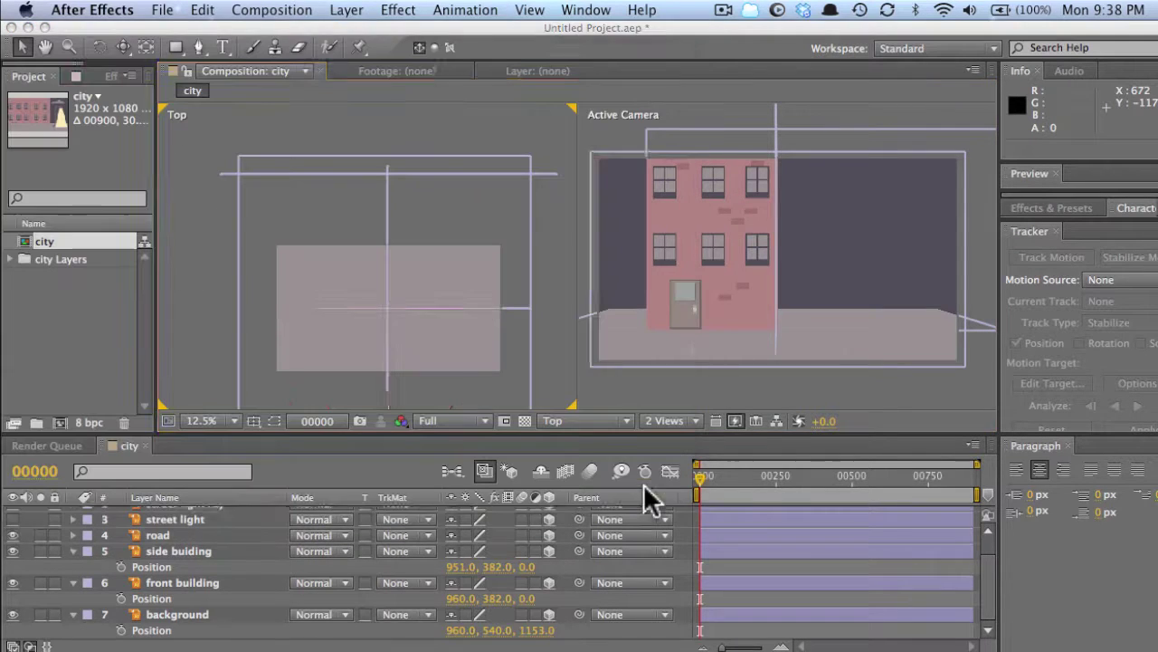
{"action": "mouse_move", "coordinate": [658, 531]}
{"action": "left_mouse_down"}
{"action": "mouse_move", "coordinate": [267, 546]}
{"action": "mouse_move", "coordinate": [434, 509]}
{"action": "mouse_move", "coordinate": [479, 530]}
{"action": "mouse_move", "coordinate": [638, 535]}
{"action": "left_mouse_up"}
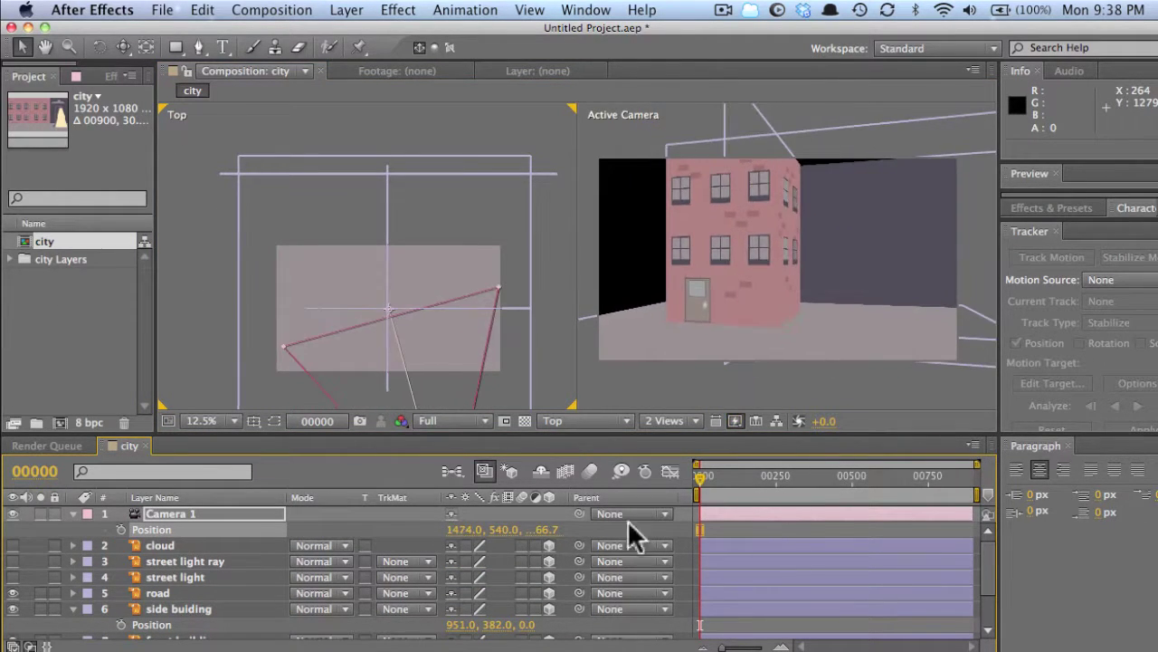
- Duplicate the side building, move the copy to an X position of 654, and swing the camera to X 357
{"action": "left_click", "coordinate": [218, 609]}
{"action": "key", "text": "super+d"}
{"action": "left_click_drag", "start_coordinate": [462, 624], "coordinate": [235, 636]}
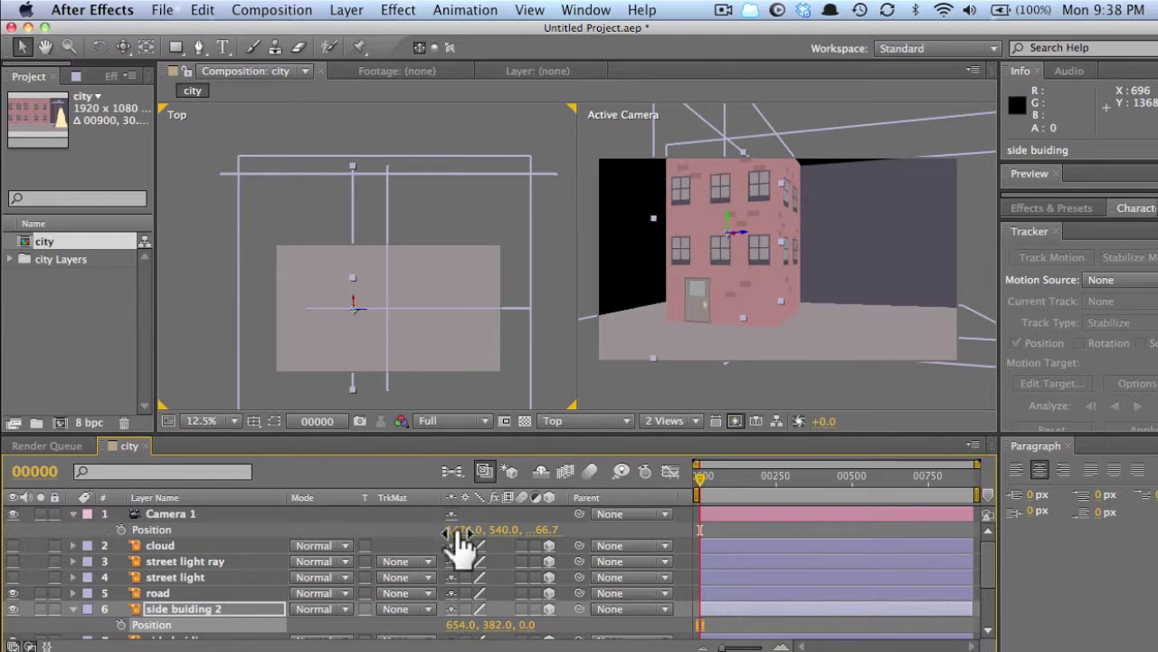
{"action": "left_click_drag", "start_coordinate": [459, 532], "coordinate": [465, 530]}
{"action": "left_click_drag", "start_coordinate": [450, 316], "coordinate": [497, 279]}
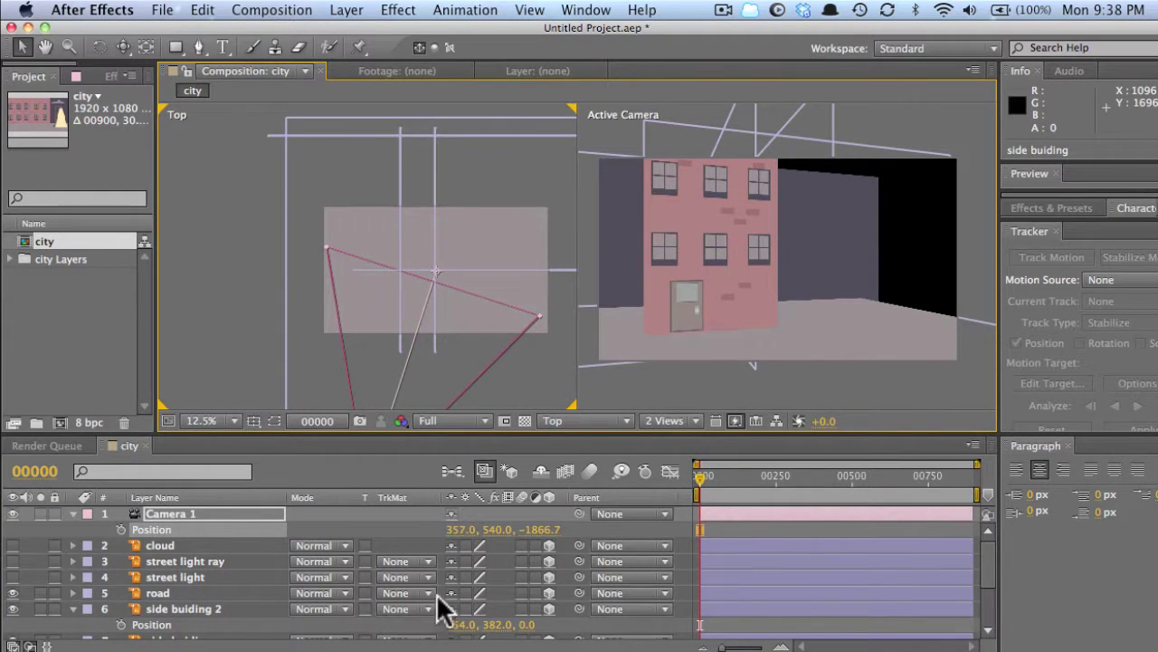
- Align the copied side building with the front building's other edge, swinging the camera to both sides to check the corner
{"action": "left_click", "coordinate": [443, 624]}
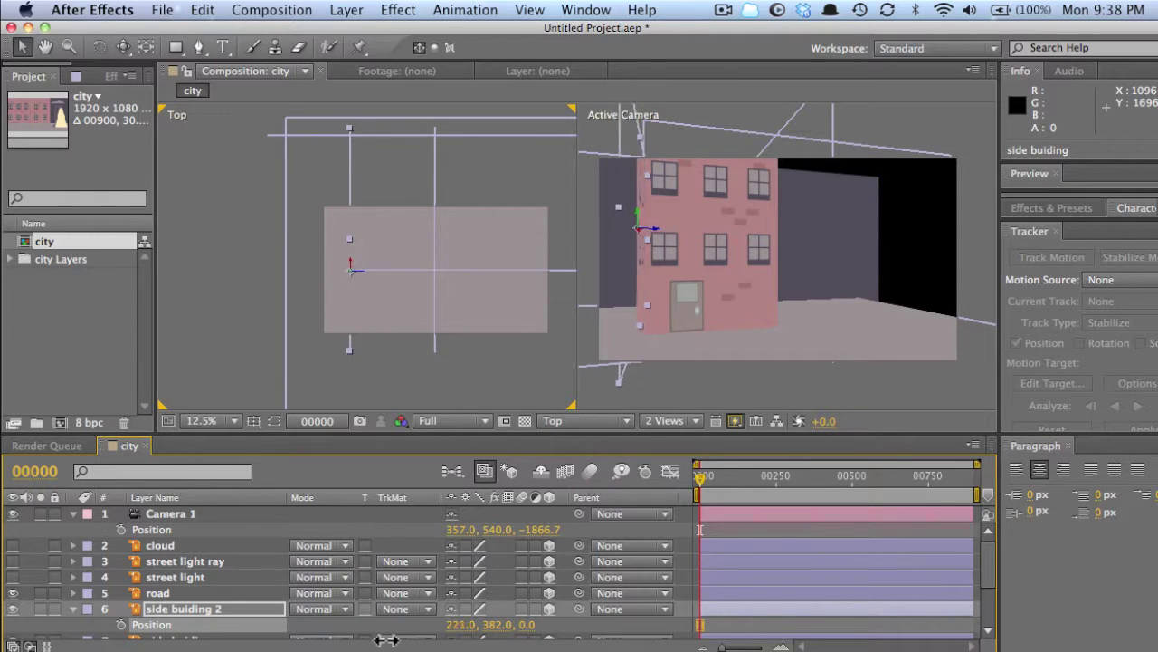
{"action": "left_click_drag", "start_coordinate": [458, 529], "coordinate": [188, 555]}
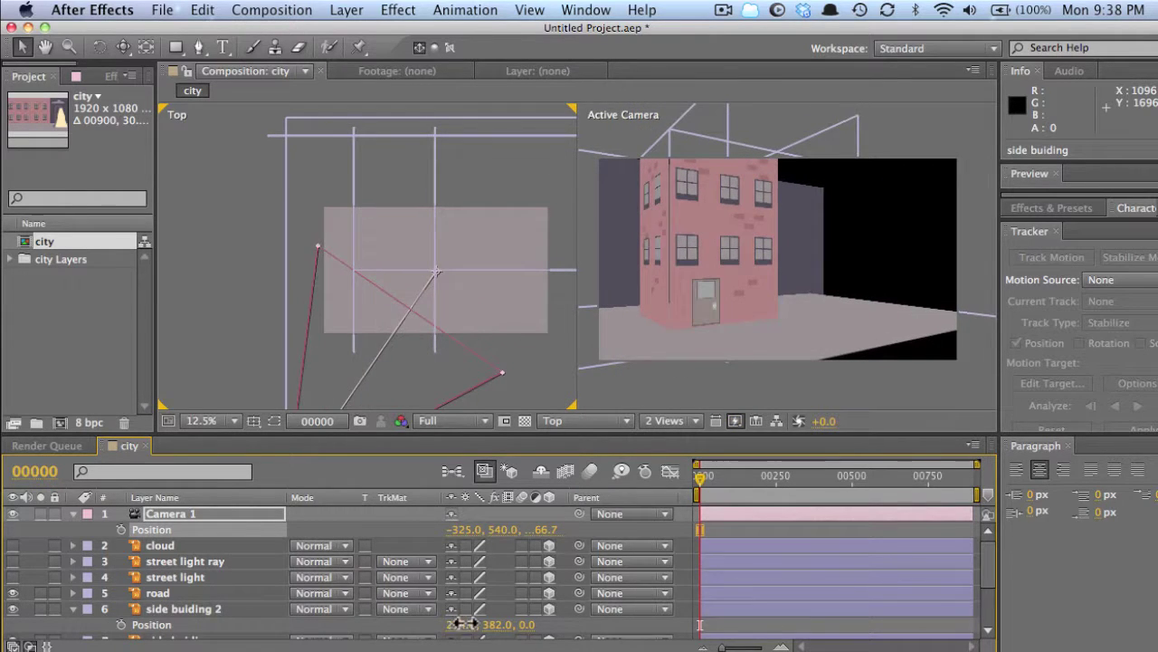
{"action": "left_click_drag", "start_coordinate": [466, 624], "coordinate": [468, 624]}
{"action": "left_click_drag", "start_coordinate": [458, 529], "coordinate": [724, 493]}
- Enlarge the timeline, collapse the building layers, and adjust the Y position of the front and both side buildings together
{"action": "left_click_drag", "start_coordinate": [310, 435], "coordinate": [309, 397]}
{"action": "left_click", "coordinate": [73, 571]}
{"action": "left_click", "coordinate": [73, 586]}
{"action": "left_click", "coordinate": [73, 602]}
{"action": "left_click", "coordinate": [169, 602]}
{"action": "left_click", "coordinate": [165, 574], "text": "shift"}
{"action": "key", "text": "p"}
{"action": "left_click_drag", "start_coordinate": [505, 565], "coordinate": [520, 559]}
{"action": "key", "text": "p"}
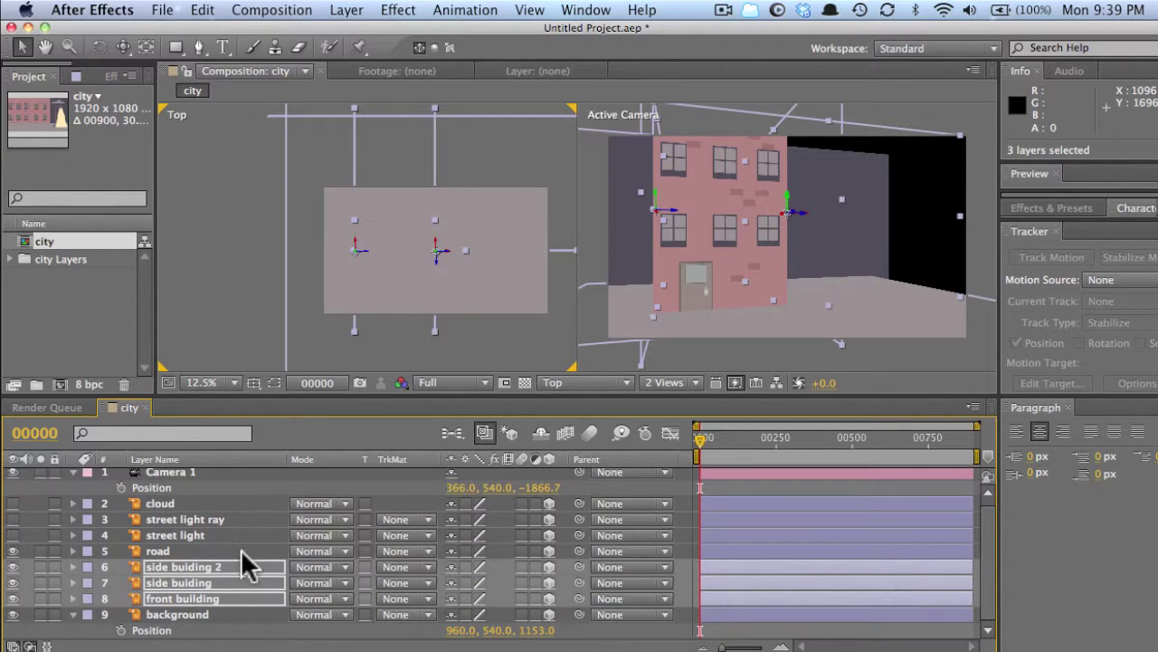
- Set the camera's X position to 815 and scale the background to 269 by 274.5% to fill the frame
{"action": "left_click_drag", "start_coordinate": [459, 487], "coordinate": [543, 486]}
{"action": "left_click", "coordinate": [201, 620]}
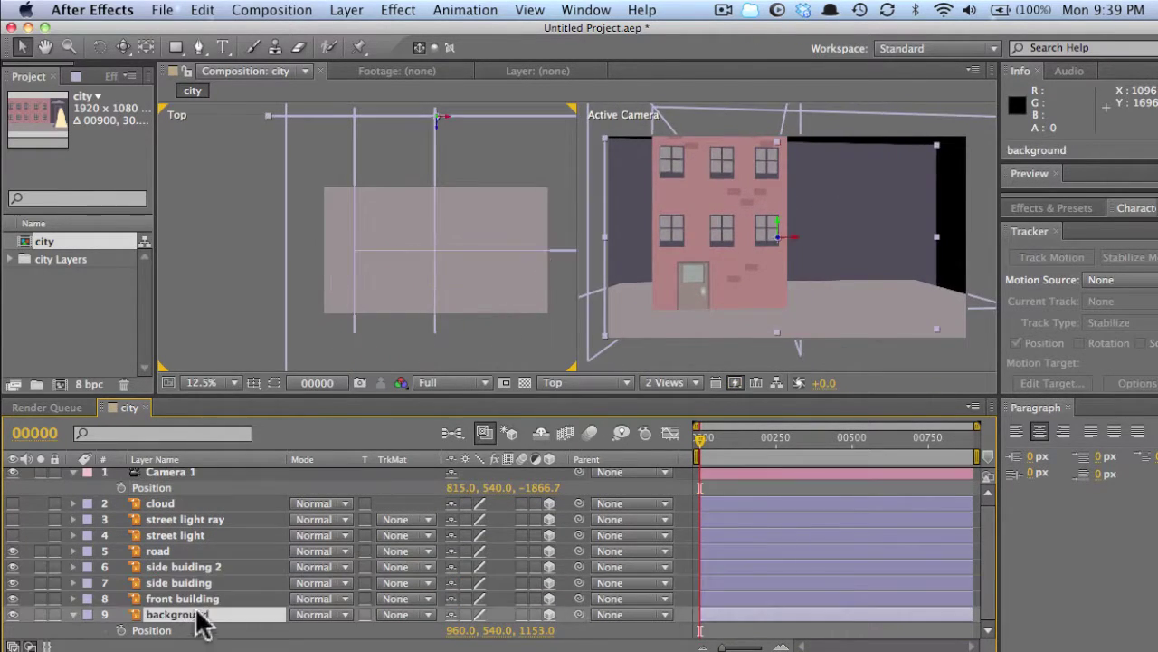
{"action": "left_click_drag", "start_coordinate": [480, 638], "coordinate": [534, 638]}
{"action": "left_click", "coordinate": [207, 614]}
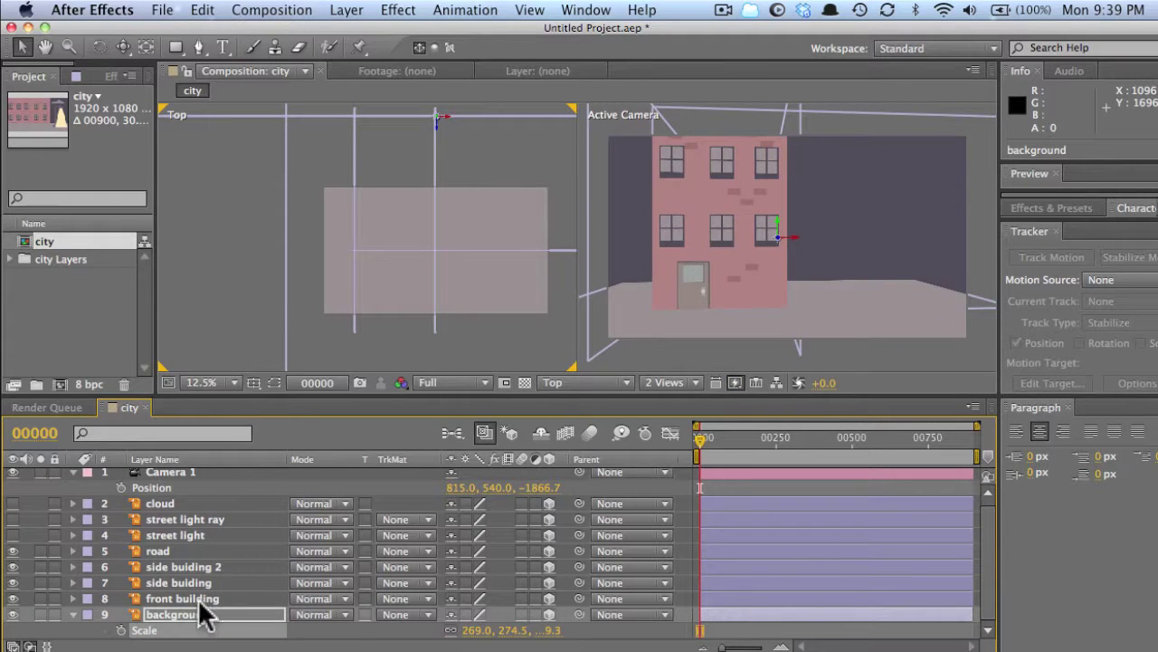
- Enlarge the flat road layer so the ground extends across the whole camera view
{"action": "left_click", "coordinate": [201, 550]}
{"action": "key", "text": "comma"}
{"action": "key", "text": "comma"}
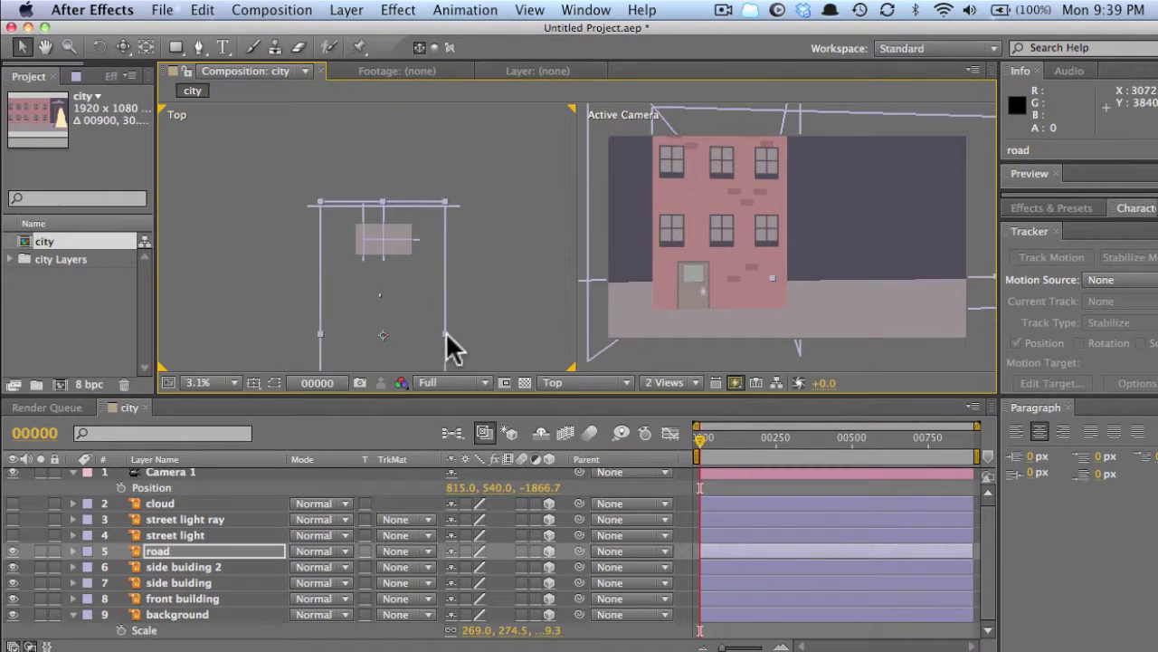
{"action": "key", "text": "period"}
- Duplicate the front and side building layers together and arrange the copies until six buildings stand in two rows of three
{"action": "left_click", "coordinate": [181, 567]}
{"action": "left_click", "coordinate": [181, 598], "text": "shift"}
{"action": "key", "text": "super+d"}
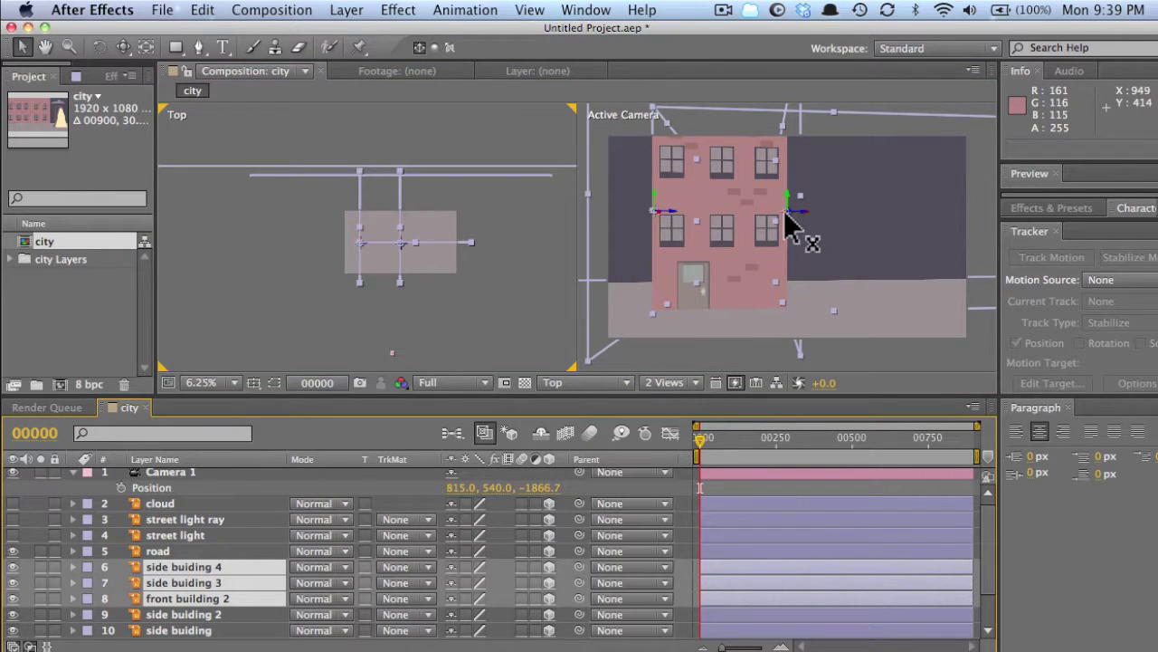
{"action": "left_click_drag", "start_coordinate": [399, 245], "coordinate": [343, 242]}
{"action": "key", "text": "super+d"}
{"action": "key", "text": "super+d"}
{"action": "key", "text": "super+d"}
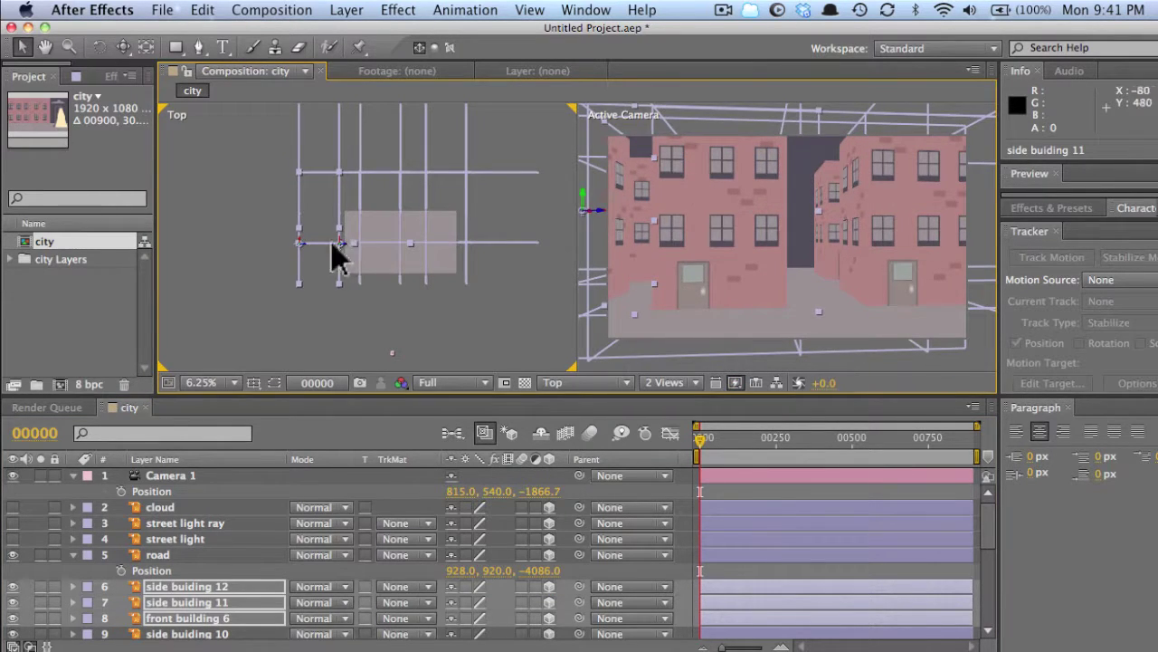
- Pull the camera back to a Z position of -2221.7 and scale the road to 910.6 by 1636.3%
{"action": "left_click", "coordinate": [170, 476]}
{"action": "left_click_drag", "start_coordinate": [548, 492], "coordinate": [561, 491]}
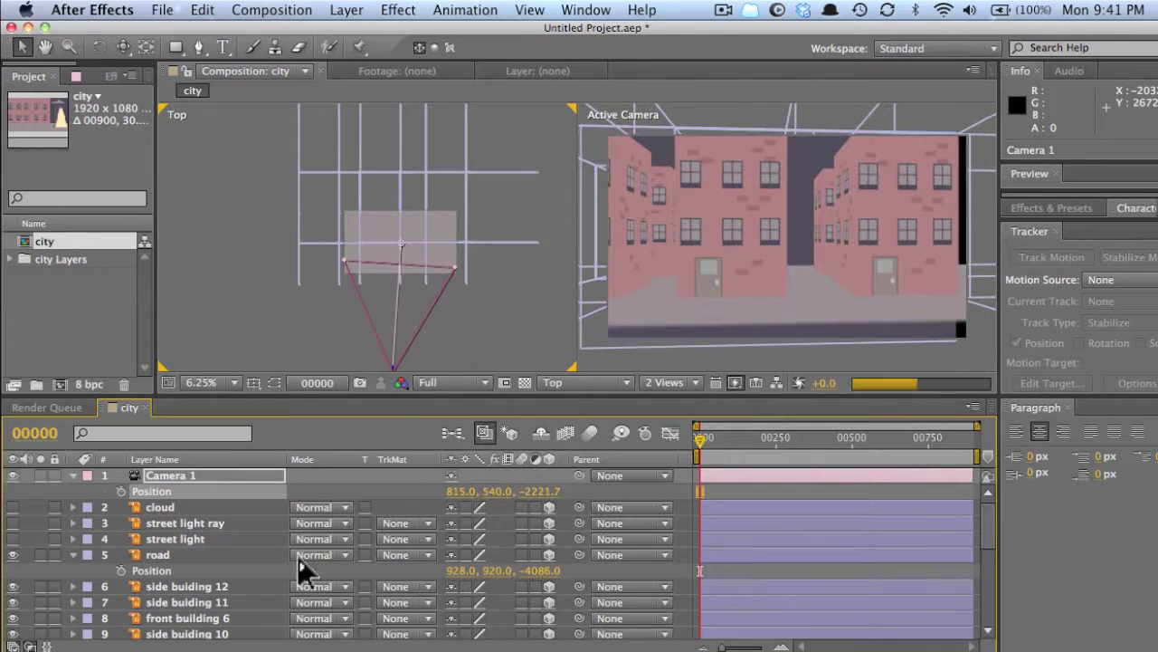
{"action": "left_click", "coordinate": [306, 570]}
{"action": "key", "text": "s"}
- Show the street light layer and bring it in front of the buildings at position 632, 540, -778
{"action": "left_click", "coordinate": [176, 540]}
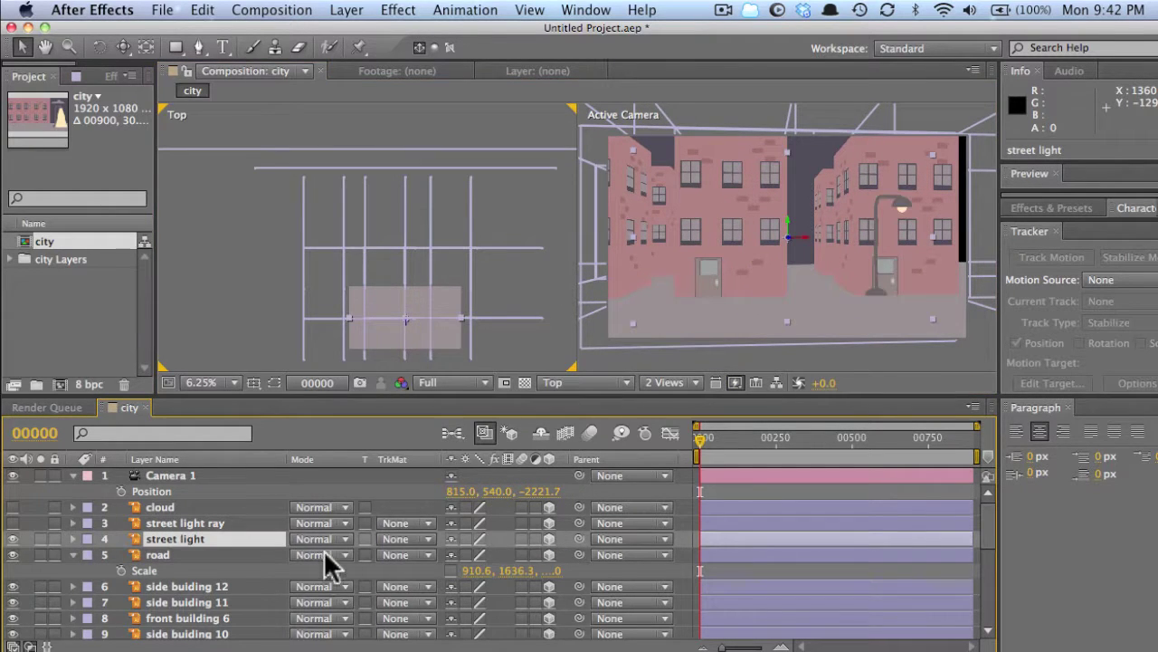
{"action": "key", "text": "p"}
{"action": "left_click_drag", "start_coordinate": [539, 554], "coordinate": [384, 561]}
{"action": "left_click_drag", "start_coordinate": [459, 555], "coordinate": [182, 587]}
- Show the street light ray, line it up under the lamp at 19% opacity, and parent it to the street light
{"action": "left_click", "coordinate": [13, 523]}
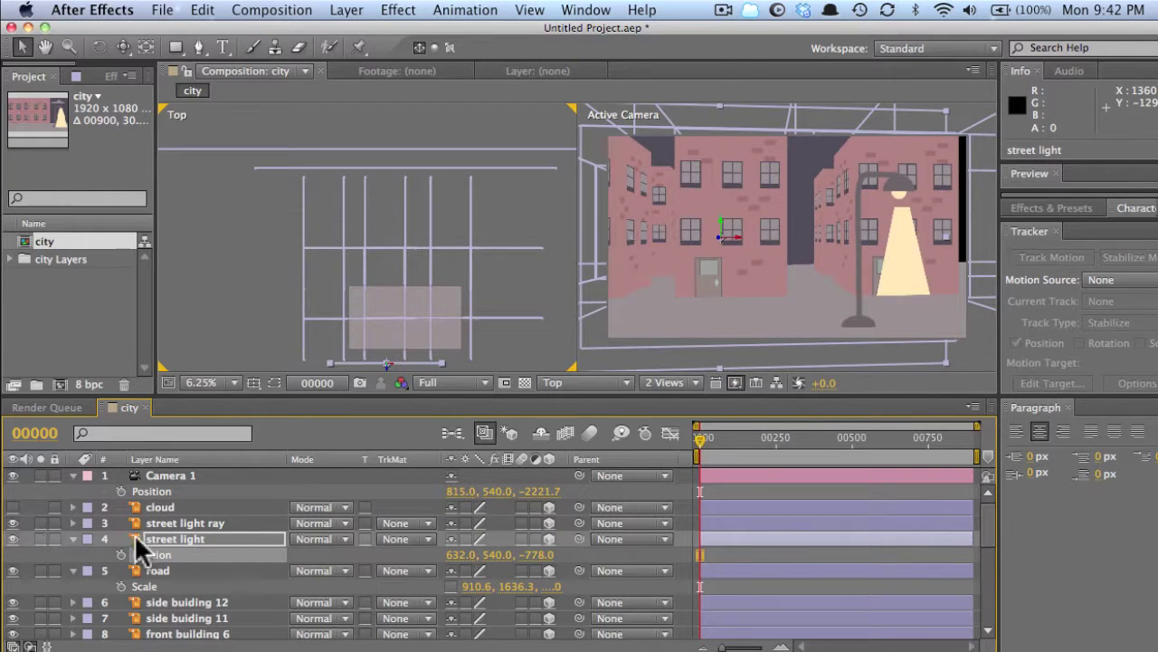
{"action": "left_click", "coordinate": [185, 523]}
{"action": "key", "text": "p"}
{"action": "left_click_drag", "start_coordinate": [549, 538], "coordinate": [393, 543]}
{"action": "key", "text": "t"}
{"action": "left_click_drag", "start_coordinate": [205, 555], "coordinate": [201, 555]}
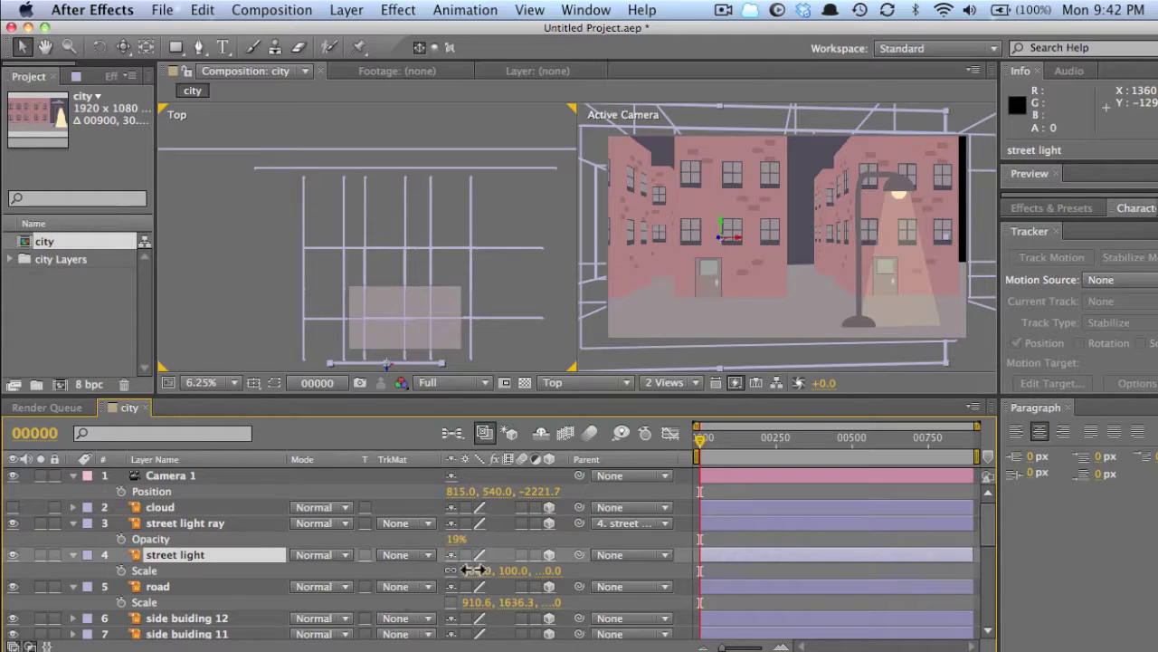
- Scale the street light down and reposition it on the road at 868, 630, -778
{"action": "left_click_drag", "start_coordinate": [472, 569], "coordinate": [677, 559]}
{"action": "key", "text": "p"}
- Duplicate the street light together with its ray and move the copy to an X position of -194
{"action": "key", "text": "super+d"}
{"action": "key", "text": "super+z"}
{"action": "left_click", "coordinate": [205, 522], "text": "shift"}
{"action": "key", "text": "super+d"}
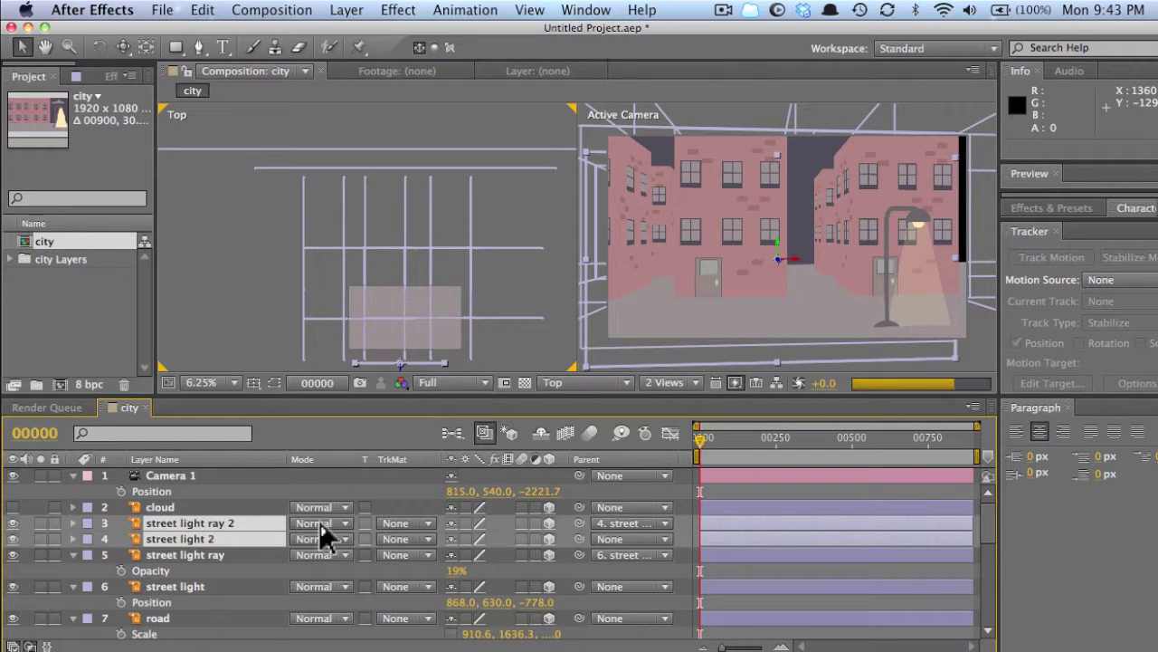
{"action": "left_click_drag", "start_coordinate": [202, 568], "coordinate": [199, 539]}
{"action": "left_click_drag", "start_coordinate": [459, 554], "coordinate": [272, 586]}
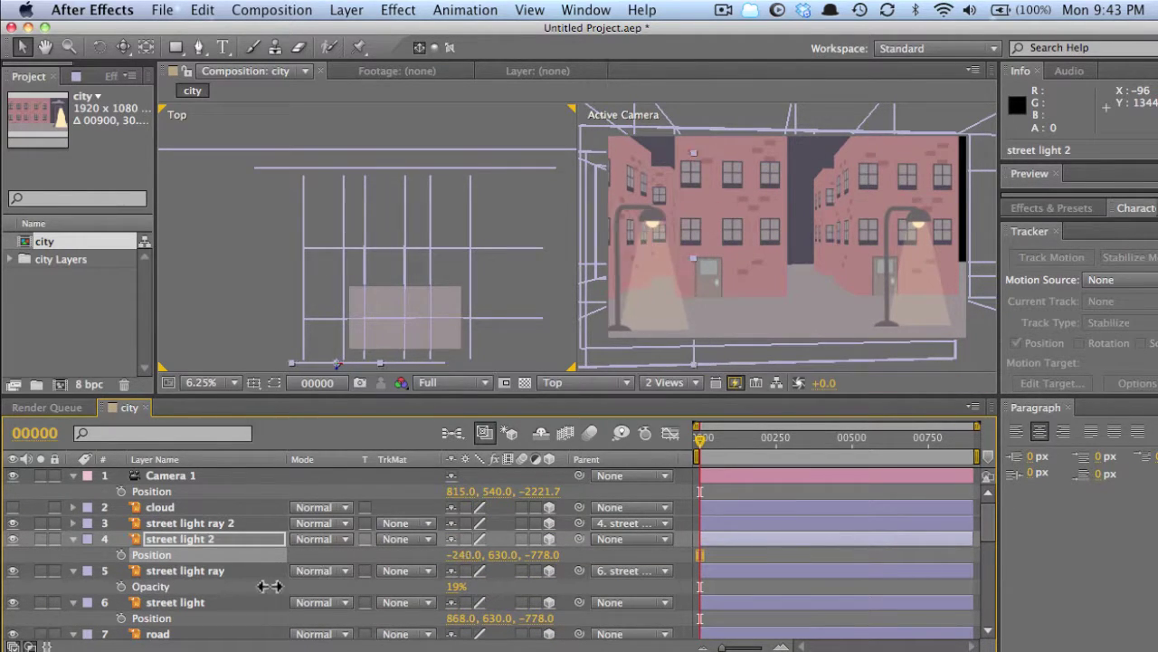
- Widen the project area and switch to an enlarged single view of the active camera
{"action": "left_click_drag", "start_coordinate": [149, 298], "coordinate": [211, 284]}
{"action": "left_click", "coordinate": [715, 384]}
{"action": "left_click", "coordinate": [719, 396]}
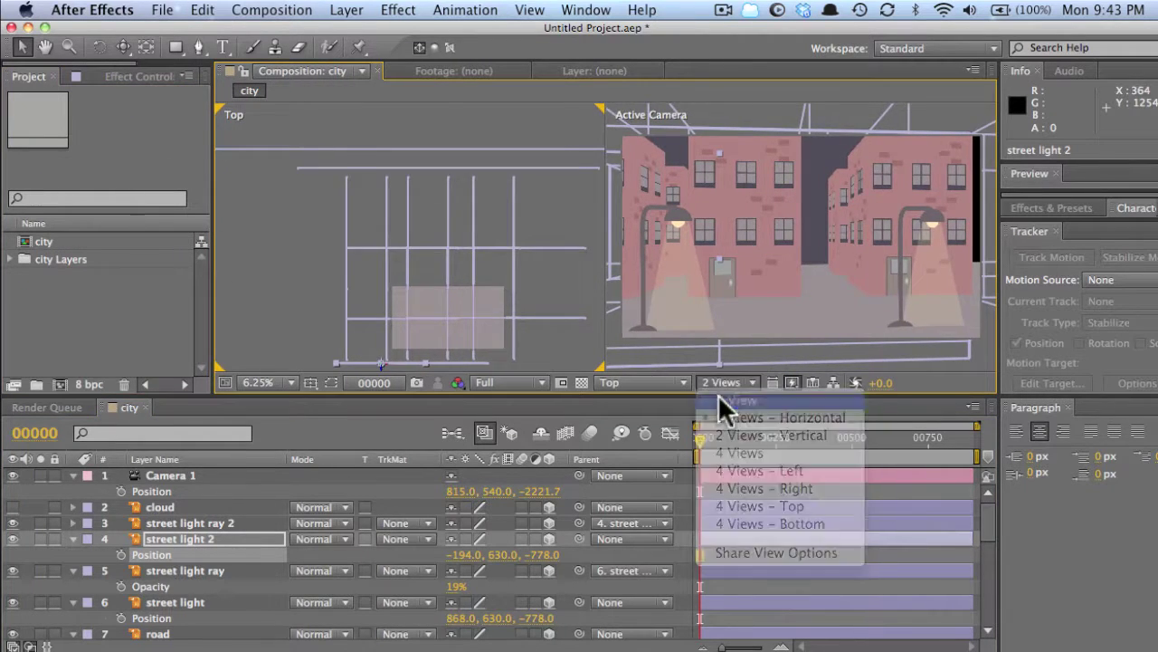
{"action": "left_click_drag", "start_coordinate": [545, 395], "coordinate": [545, 440]}
- Import spy.aep and place its spy composition in the city scene below street light ray 2 as a 3D layer
{"action": "double_click", "coordinate": [98, 339]}
{"action": "left_click_drag", "start_coordinate": [34, 278], "coordinate": [214, 579]}
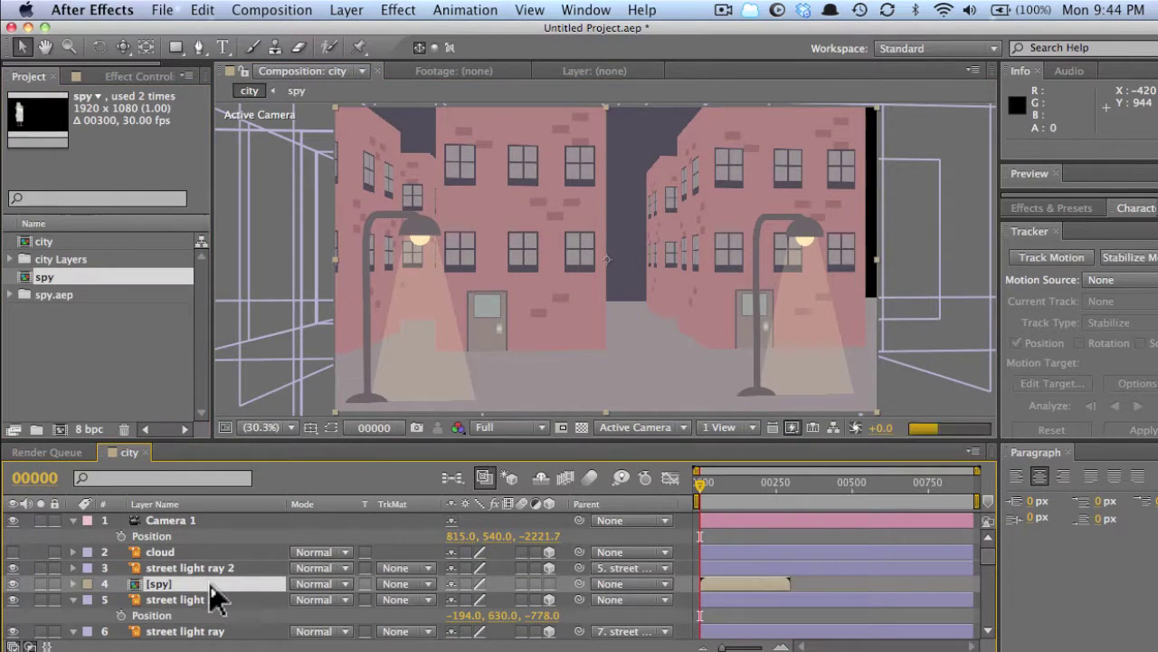
{"action": "double_click", "coordinate": [36, 277]}
{"action": "scroll", "coordinate": [375, 266], "scroll_direction": "down", "scroll_amount": 3}
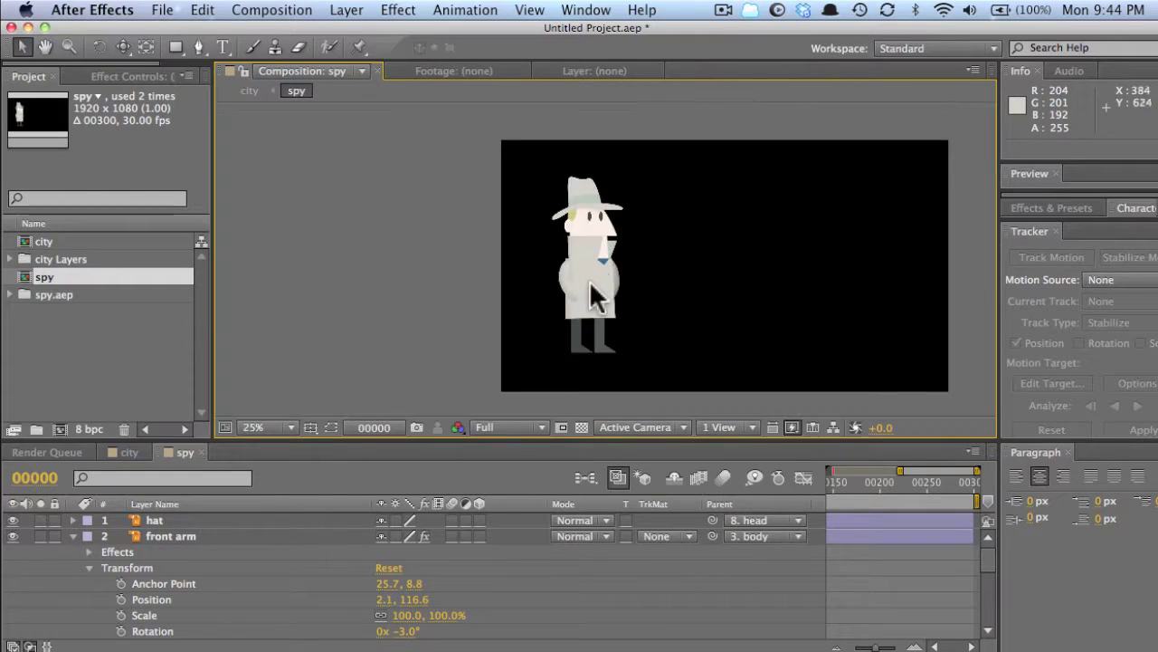
{"action": "left_click", "coordinate": [124, 452]}
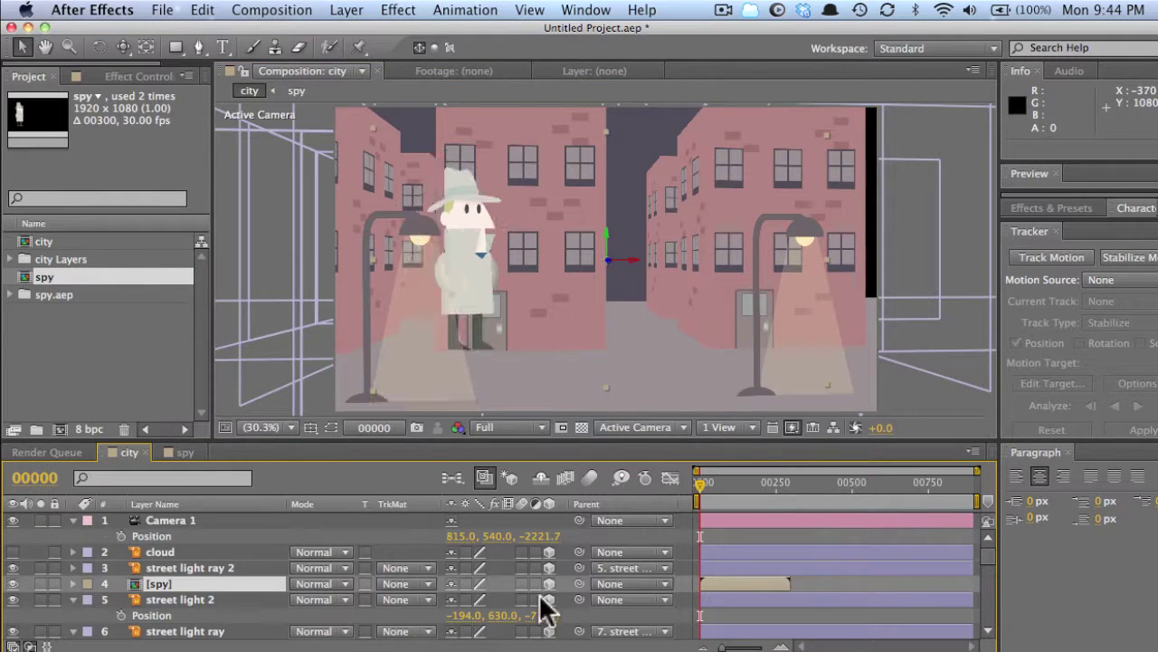
- Move the spy layer's anchor point to the character's feet at 392, 898
{"action": "key", "text": "a"}
{"action": "left_click_drag", "start_coordinate": [484, 605], "coordinate": [812, 613]}
{"action": "left_click", "coordinate": [103, 582]}
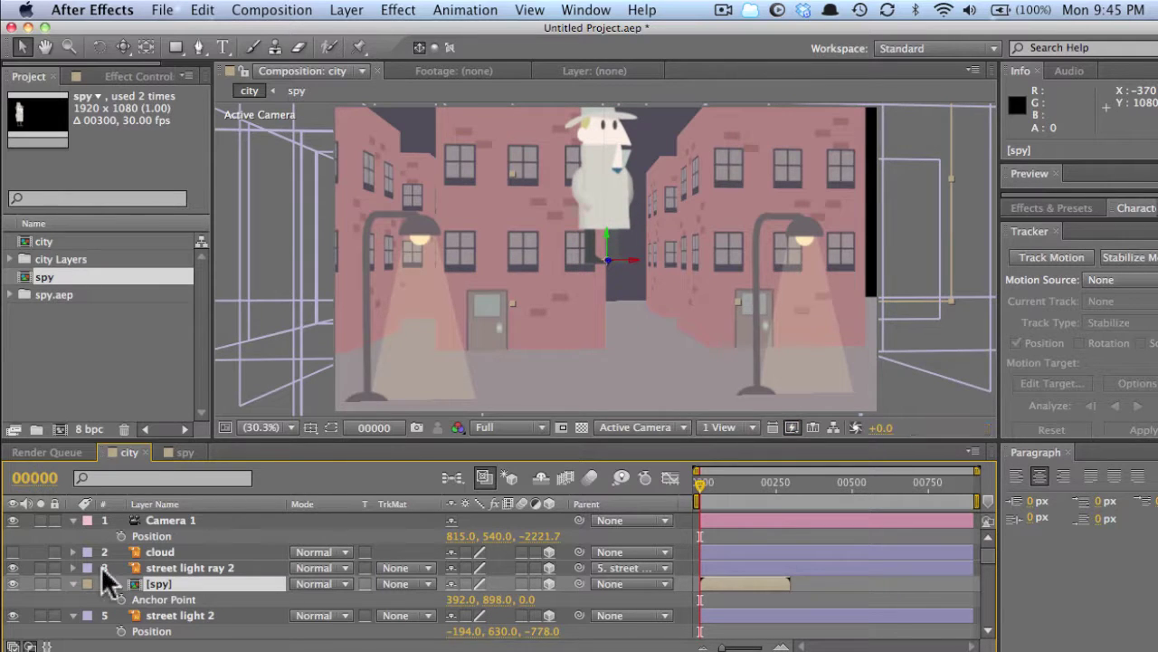
- Lower the spy toward the road and scale the layer to 56%
{"action": "key", "text": "p"}
{"action": "left_click_drag", "start_coordinate": [488, 599], "coordinate": [874, 613]}
{"action": "key", "text": "s"}
{"action": "left_click_drag", "start_coordinate": [481, 605], "coordinate": [439, 605]}
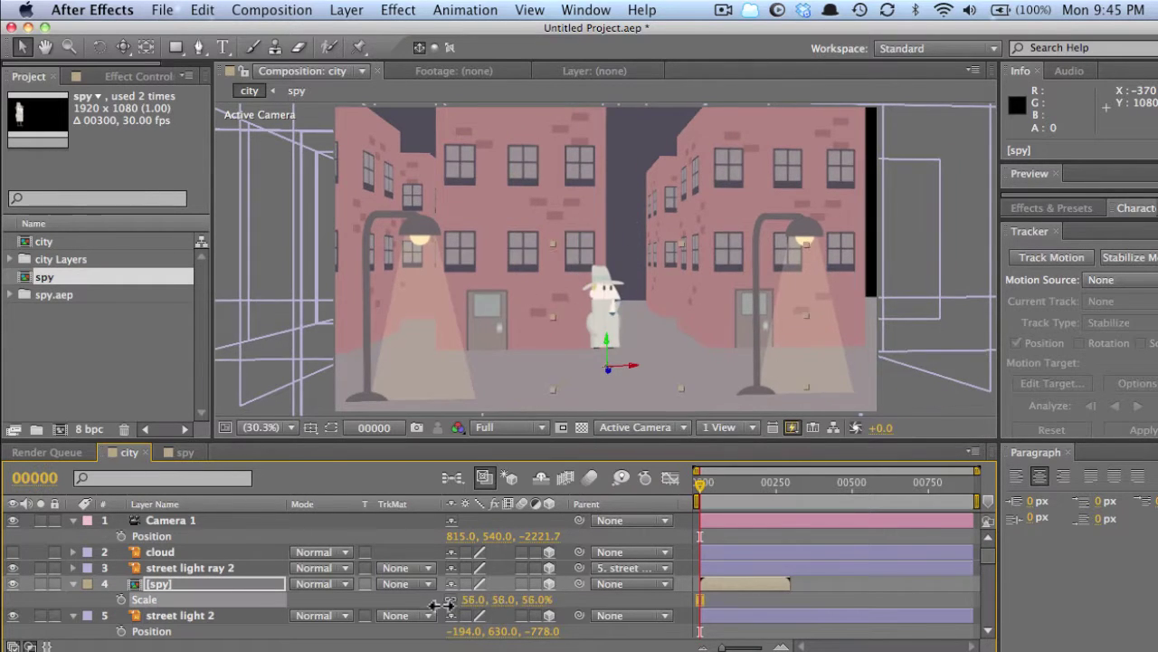
- Place the spy beneath the copied street light at position 436, 918, -799 and reduce its scale to suit the lamp
{"action": "key", "text": "p"}
{"action": "left_click_drag", "start_coordinate": [533, 605], "coordinate": [96, 614]}
{"action": "left_click_drag", "start_coordinate": [487, 600], "coordinate": [421, 611]}
{"action": "left_click_drag", "start_coordinate": [539, 600], "coordinate": [355, 608]}
{"action": "left_click_drag", "start_coordinate": [460, 601], "coordinate": [390, 599]}
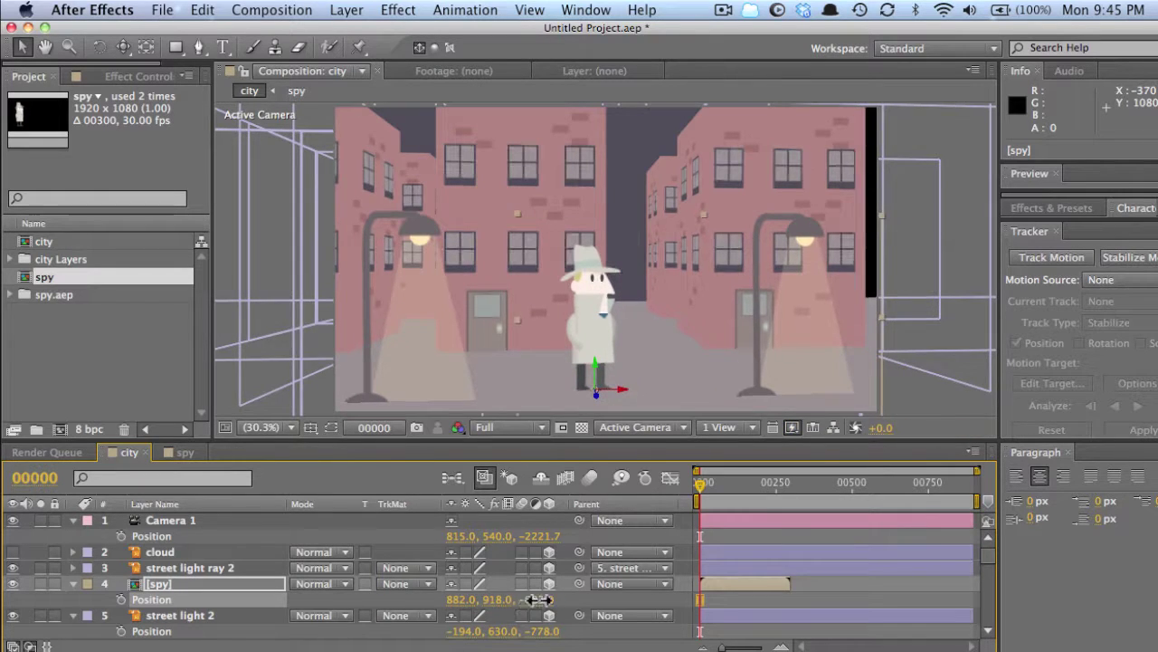
{"action": "left_click_drag", "start_coordinate": [461, 599], "coordinate": [362, 594]}
{"action": "key", "text": "s"}
{"action": "key", "text": "p"}
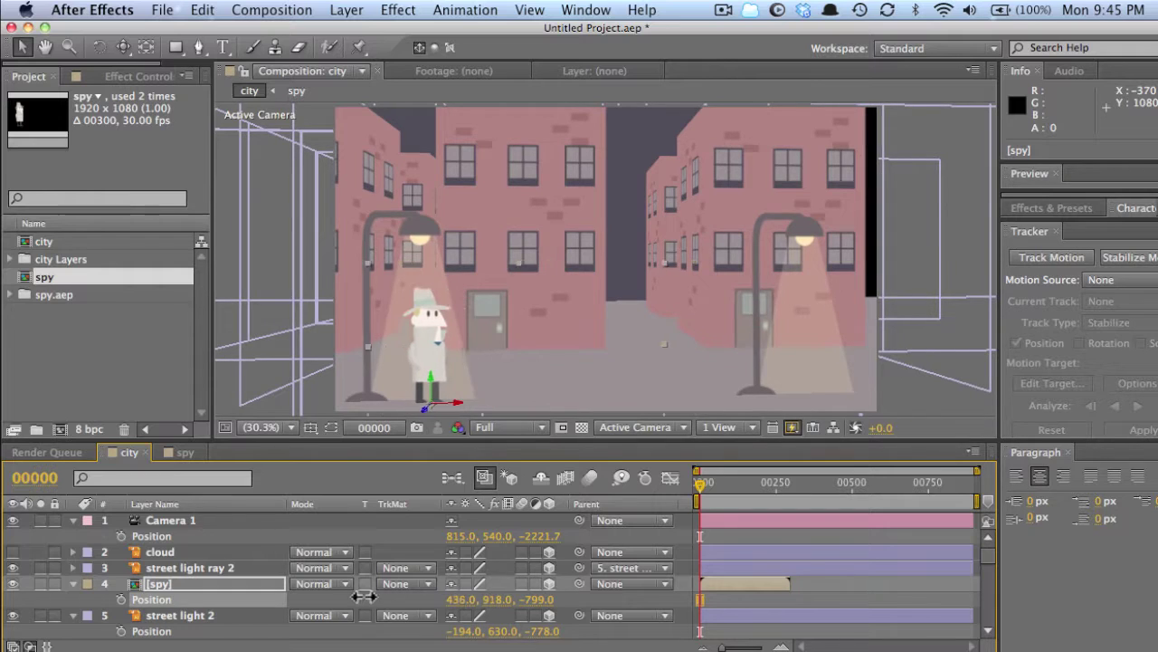
- Move the camera along its X, Y and Z axes to test the depth of the 3D street scene
{"action": "left_click", "coordinate": [226, 521]}
{"action": "left_click_drag", "start_coordinate": [460, 536], "coordinate": [410, 558]}
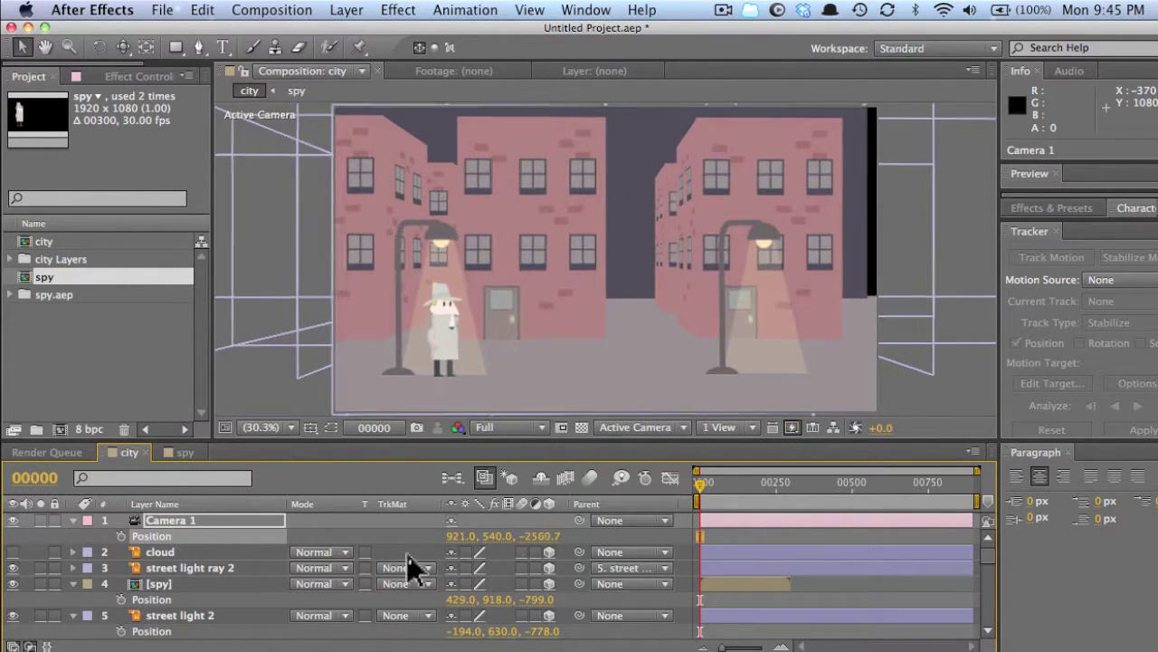
{"action": "left_click_drag", "start_coordinate": [498, 536], "coordinate": [559, 530]}
{"action": "left_click_drag", "start_coordinate": [550, 536], "coordinate": [135, 530]}
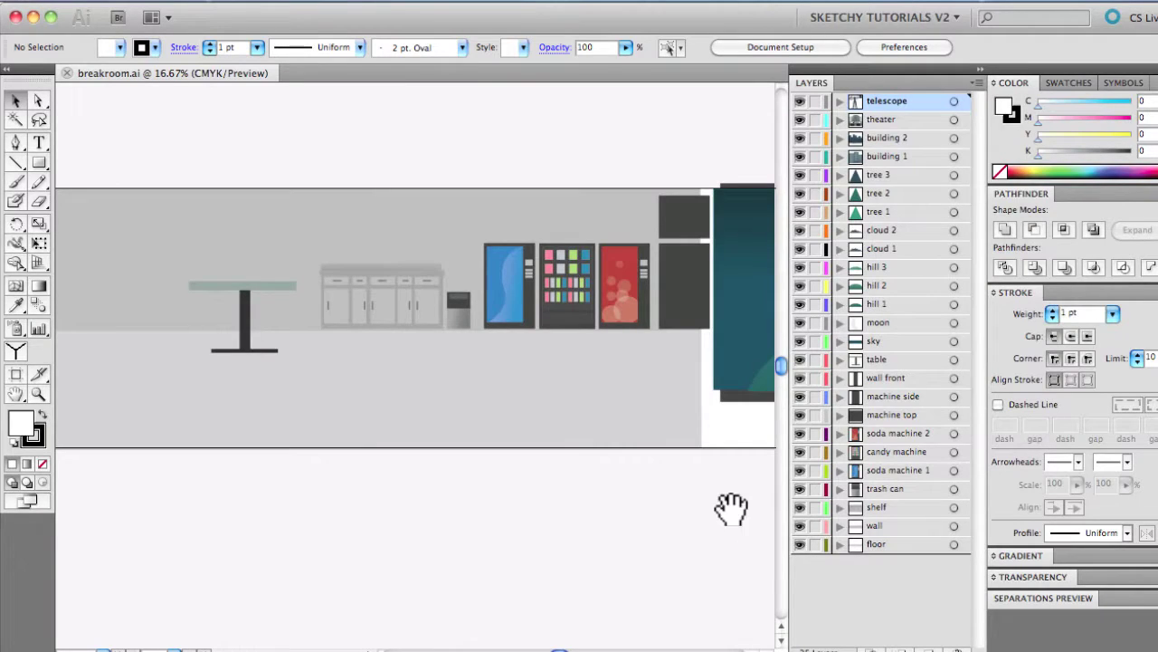
- Switch to Illustrator and look across the layered artwork of breakroom.ai
{"action": "left_click_drag", "start_coordinate": [732, 509], "coordinate": [1013, 517]}
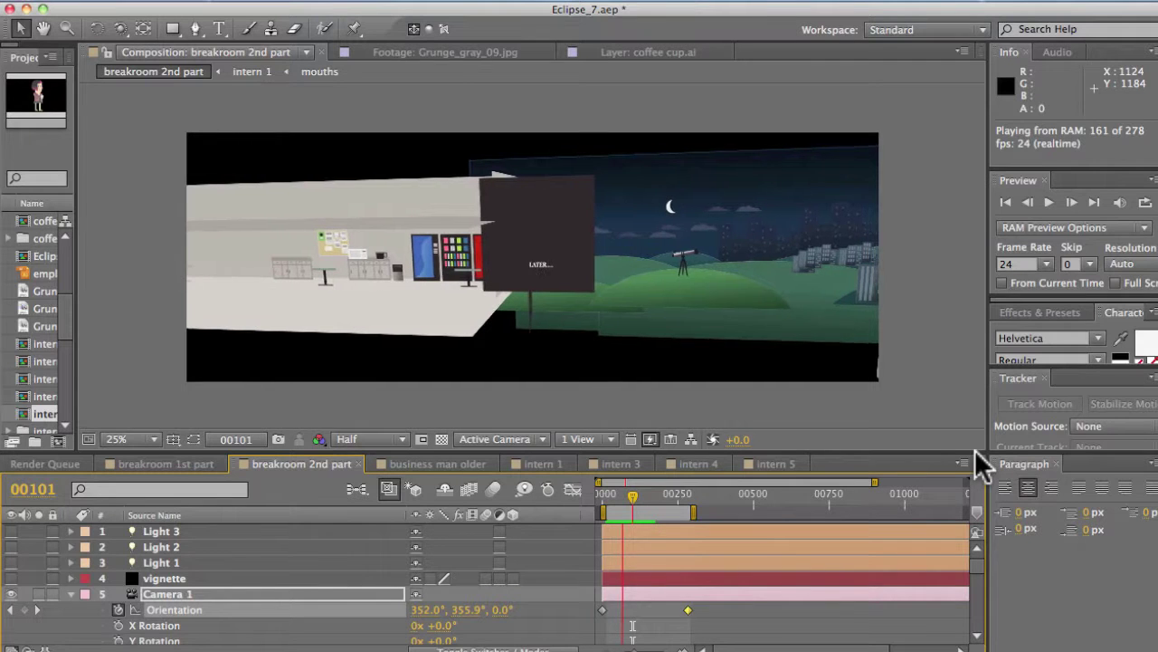